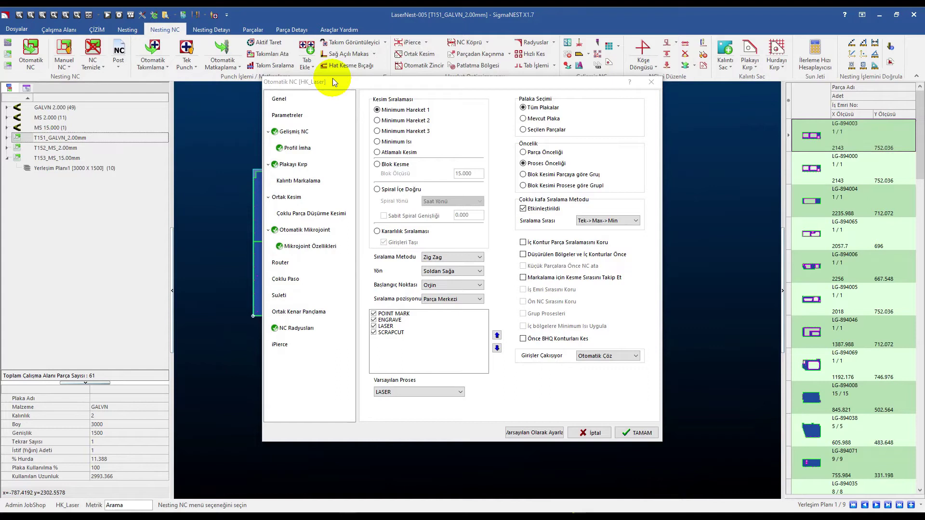
On the Gelişmiş NC page, uncheck Parça Kaçınma and toggle NC Verilmeyen Kenar
left_click(252, 140)
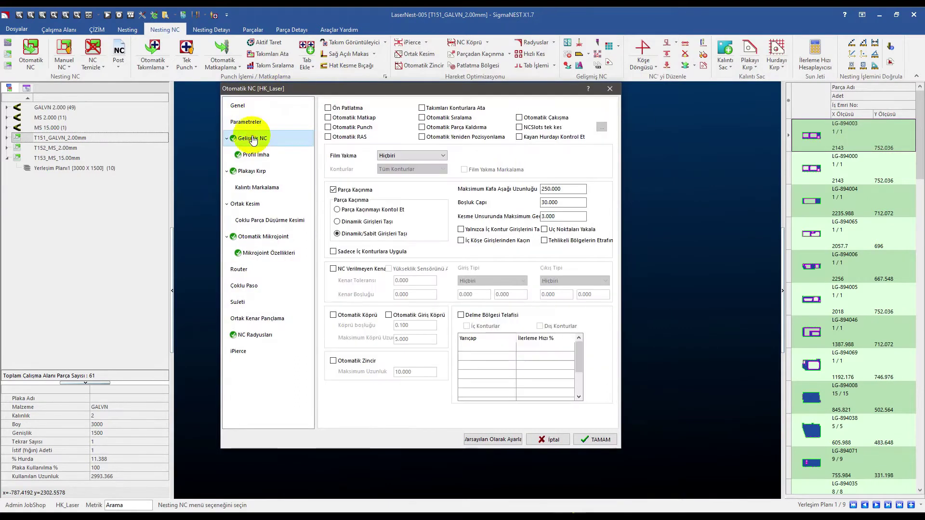
left_click(347, 191)
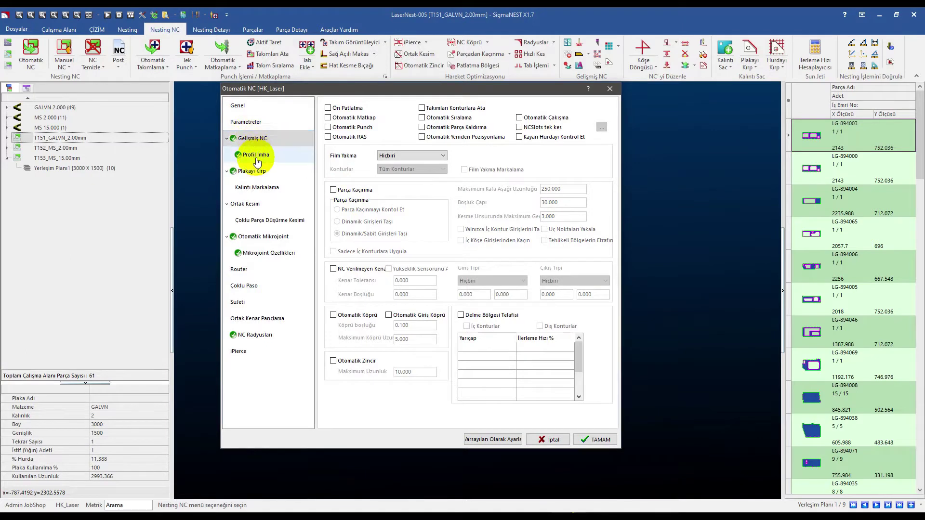
left_click_drag(337, 89, 323, 84)
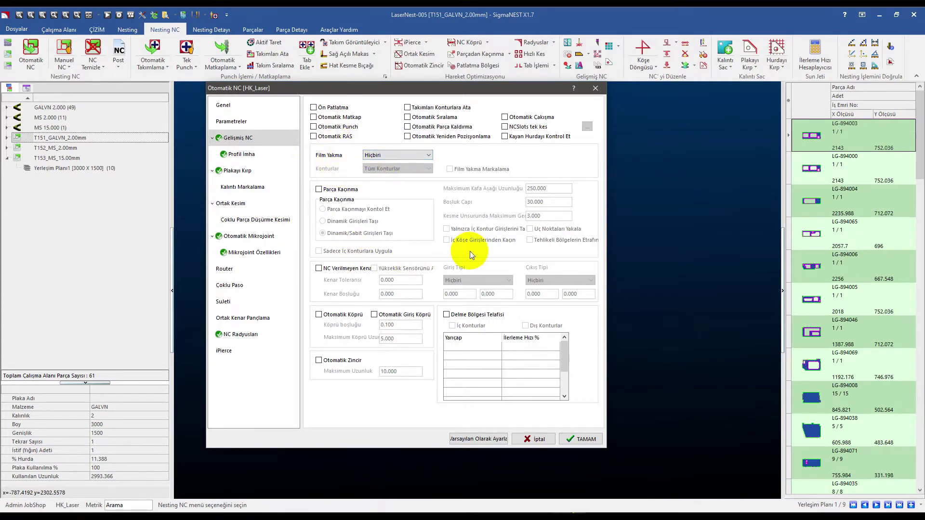
left_click(347, 270)
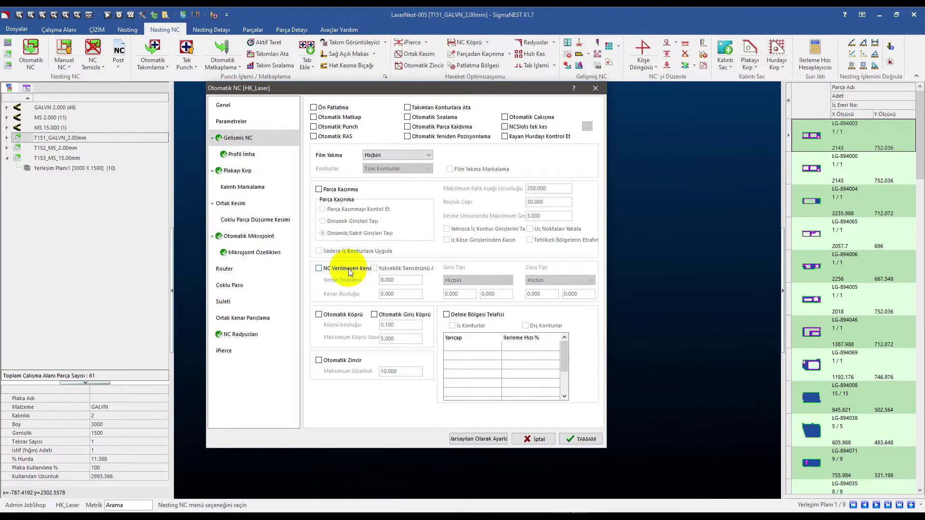
left_click(361, 272)
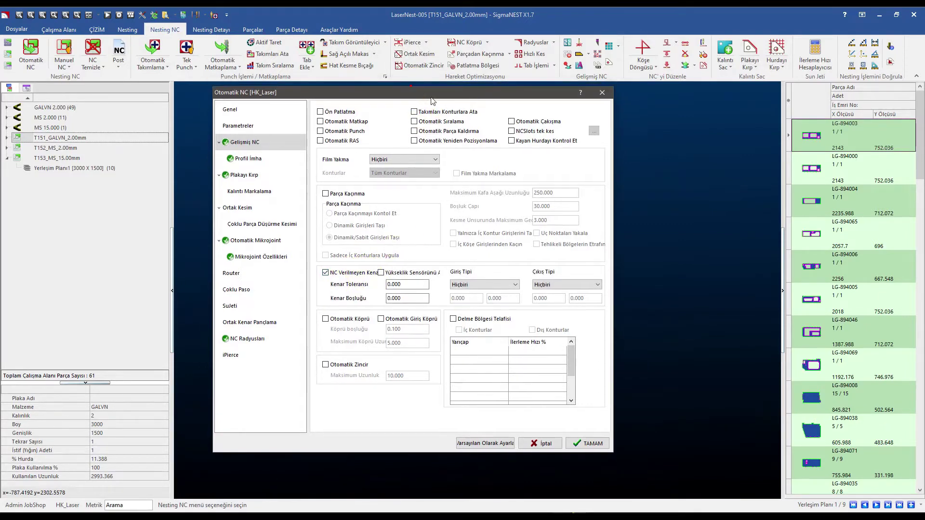
left_click_drag(411, 88, 585, 111)
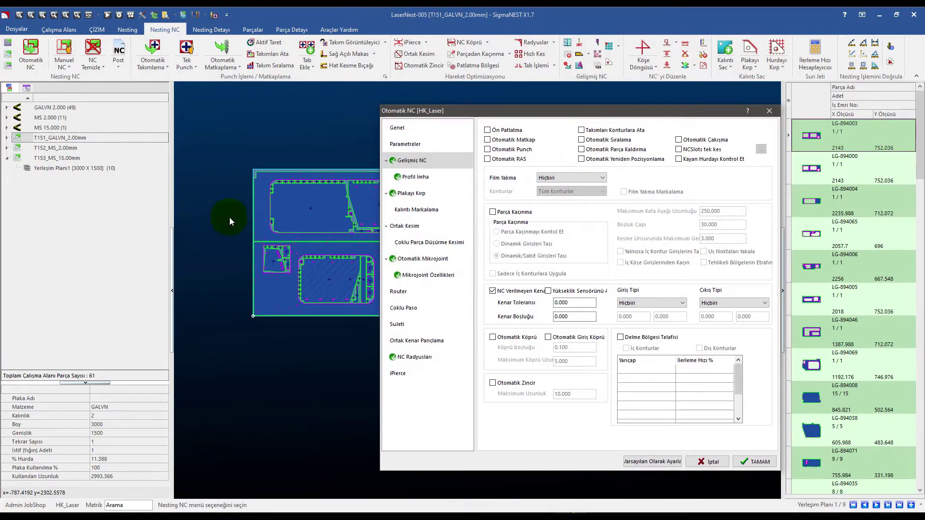
scroll(229, 218, "up", 2)
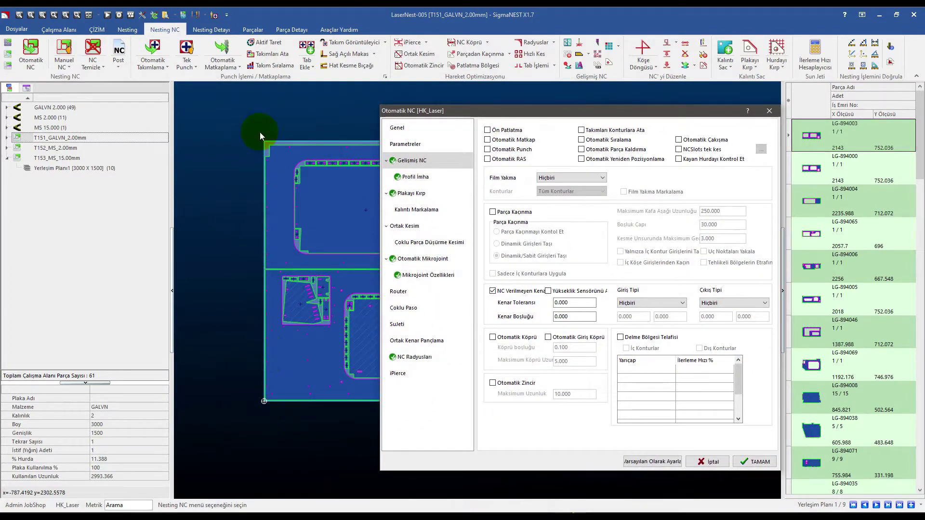
scroll(254, 159, "up", 1)
scroll(254, 159, "up", 2)
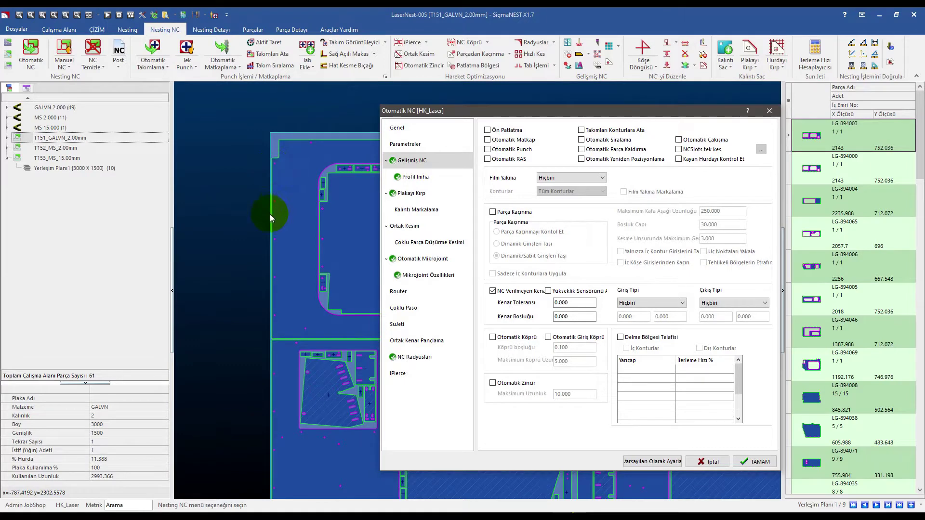
scroll(271, 277, "down", 1)
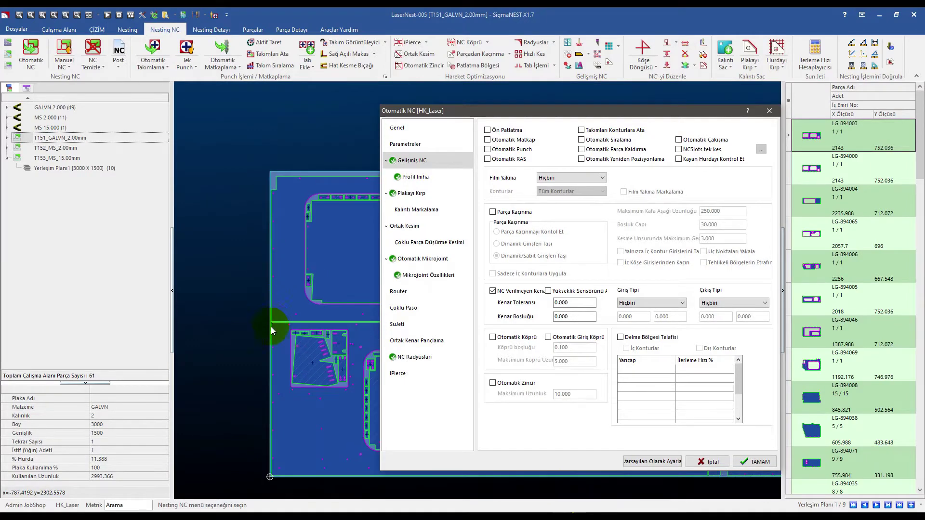
scroll(271, 427, "up", 3)
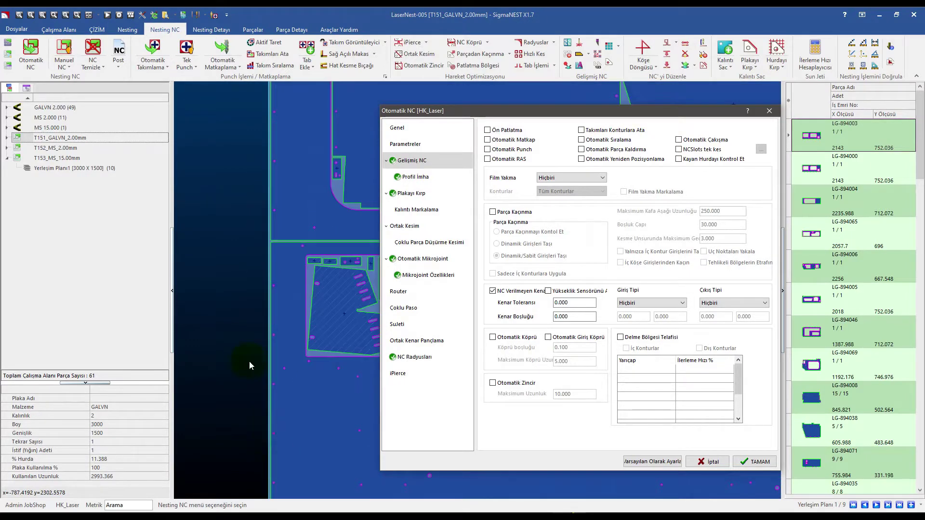
scroll(223, 293, "down", 3)
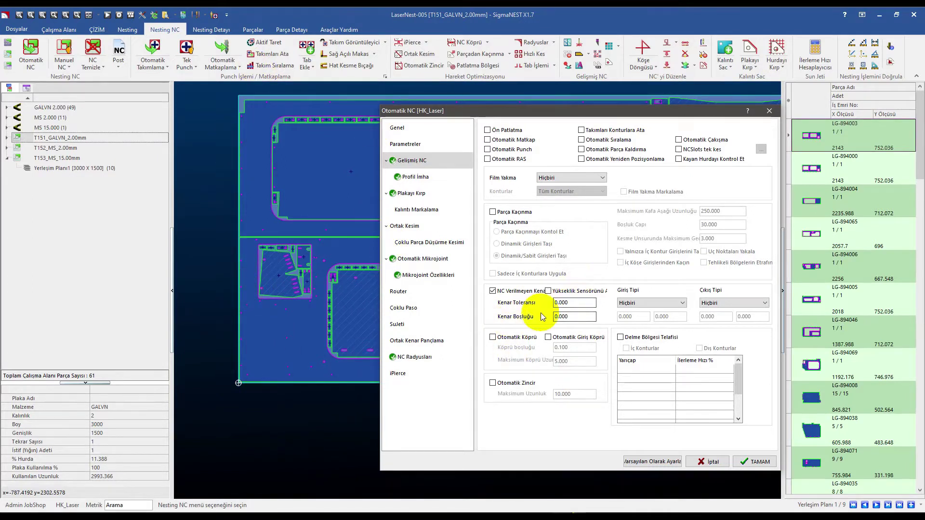
double_click(575, 304)
double_click(580, 318)
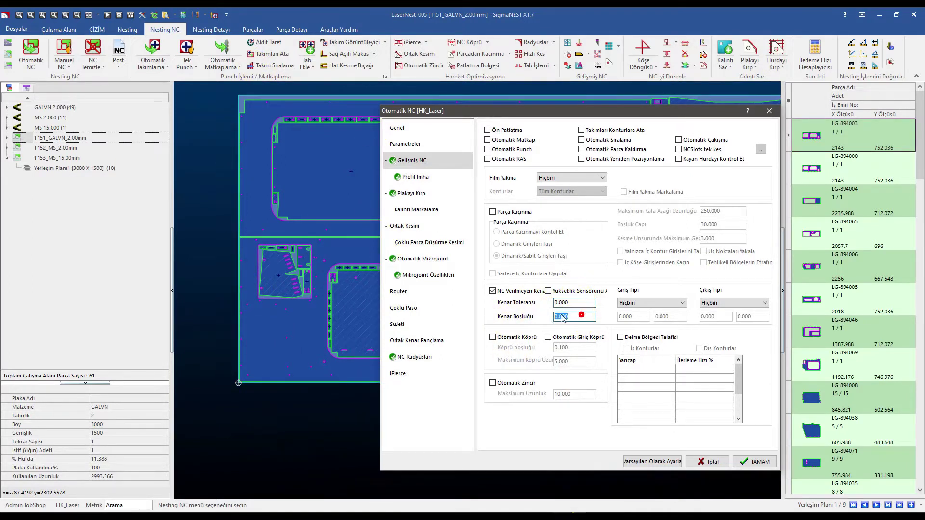
left_click_drag(539, 108, 492, 95)
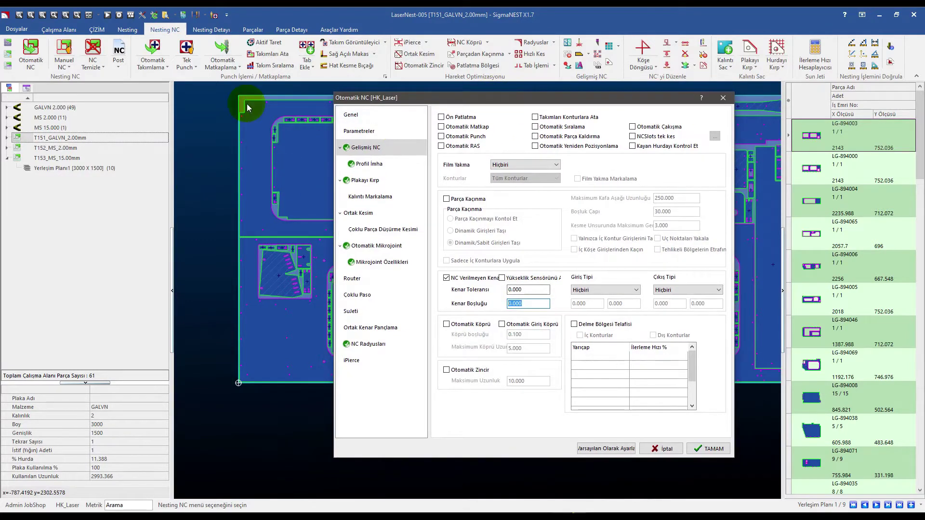
left_click(446, 278)
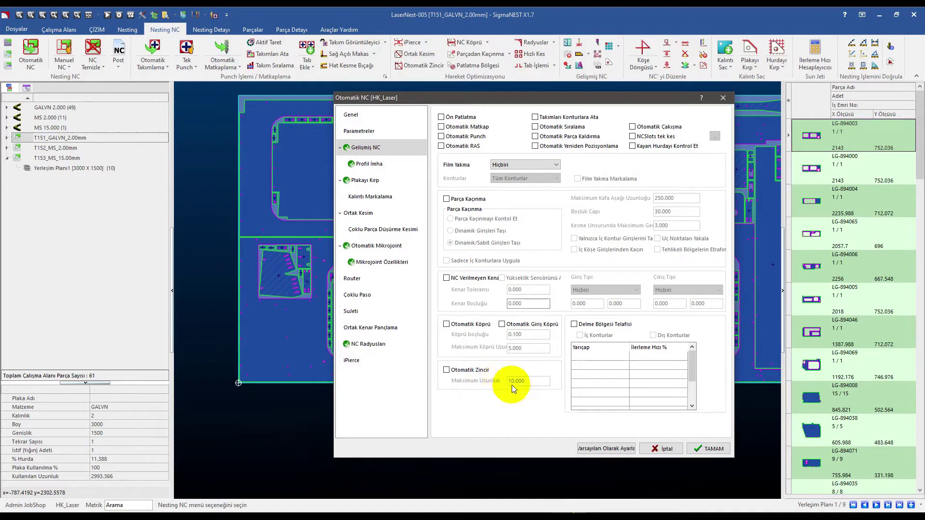
mouse_move(484, 102)
left_mouse_down()
mouse_move(472, 110)
mouse_move(453, 94)
left_mouse_up()
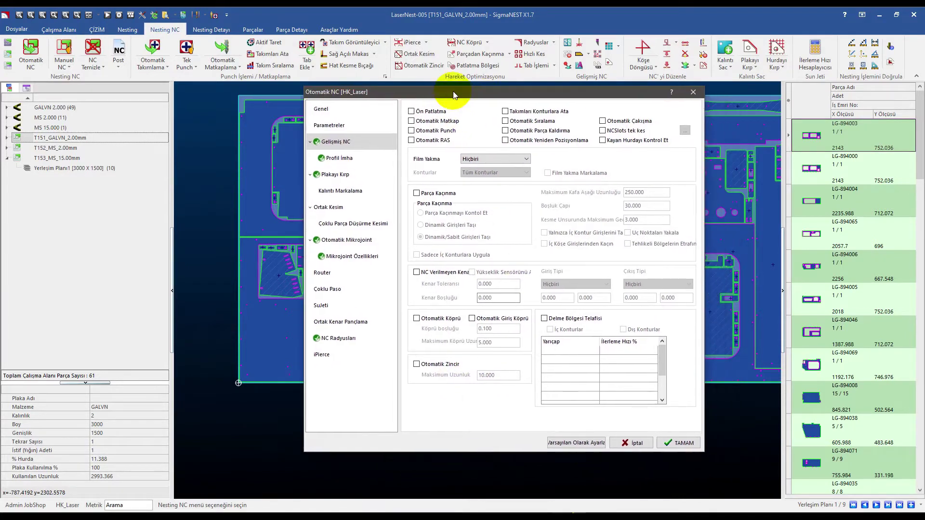
left_click(432, 111)
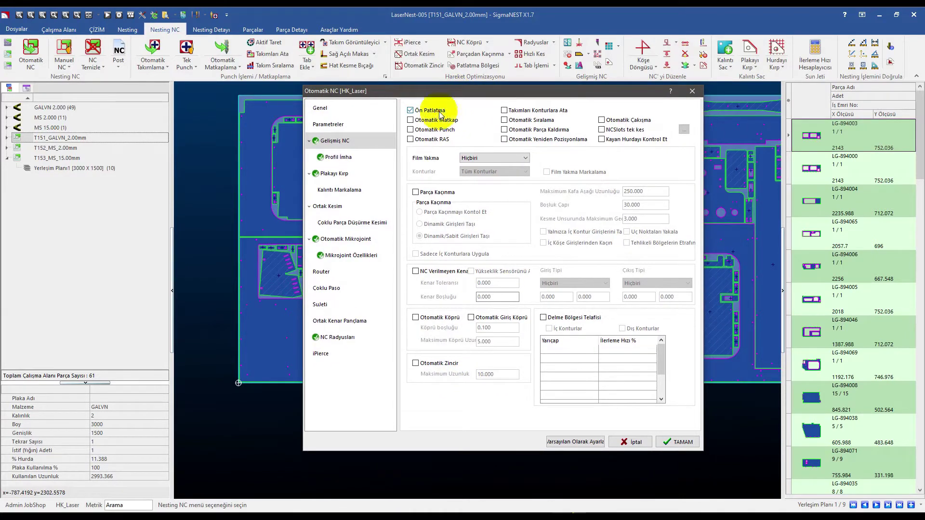
left_click(411, 110)
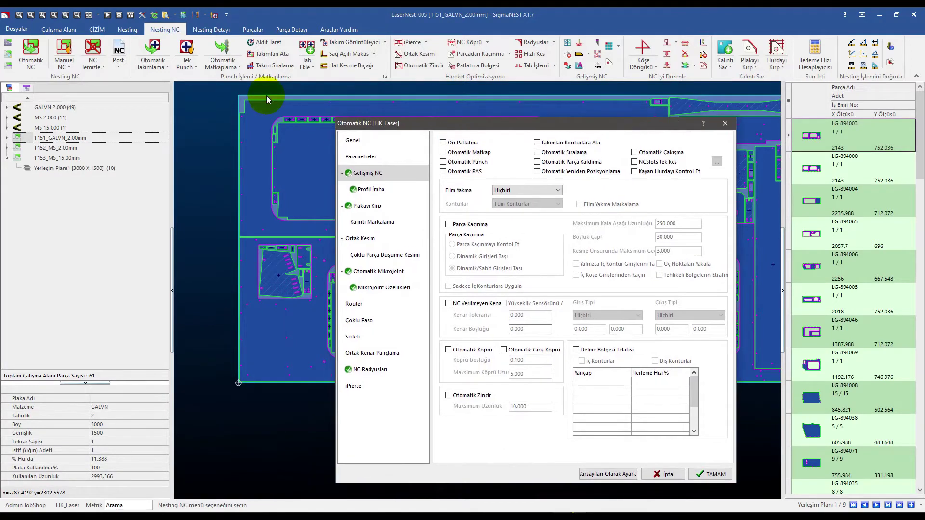
scroll(253, 93, "up", 5)
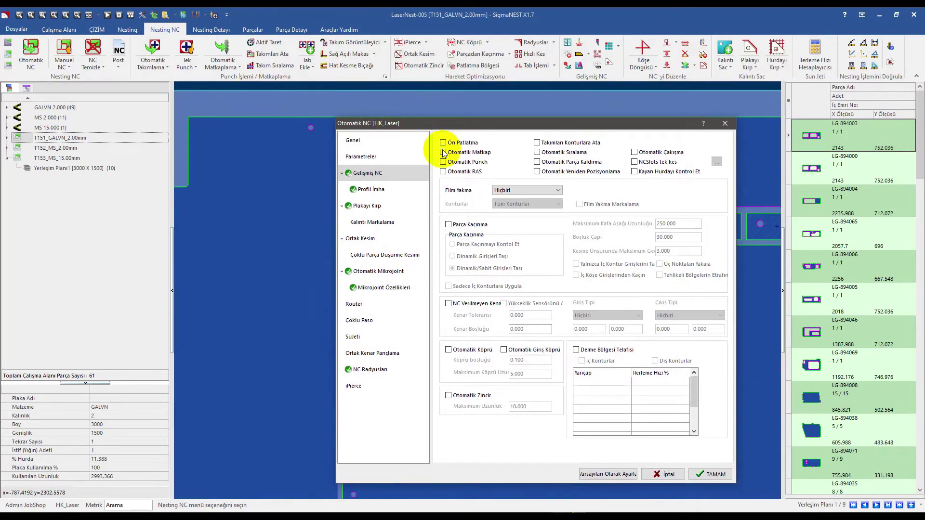
left_click(392, 118)
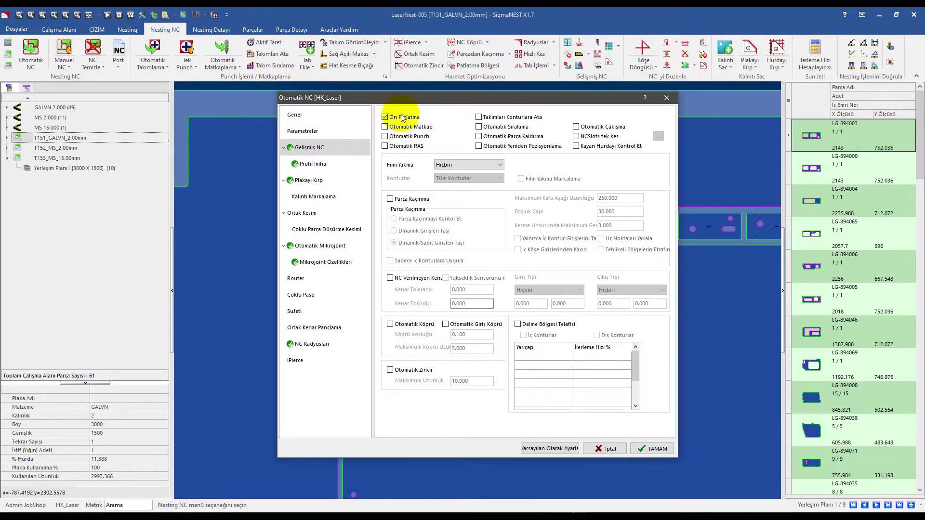
left_click(395, 116)
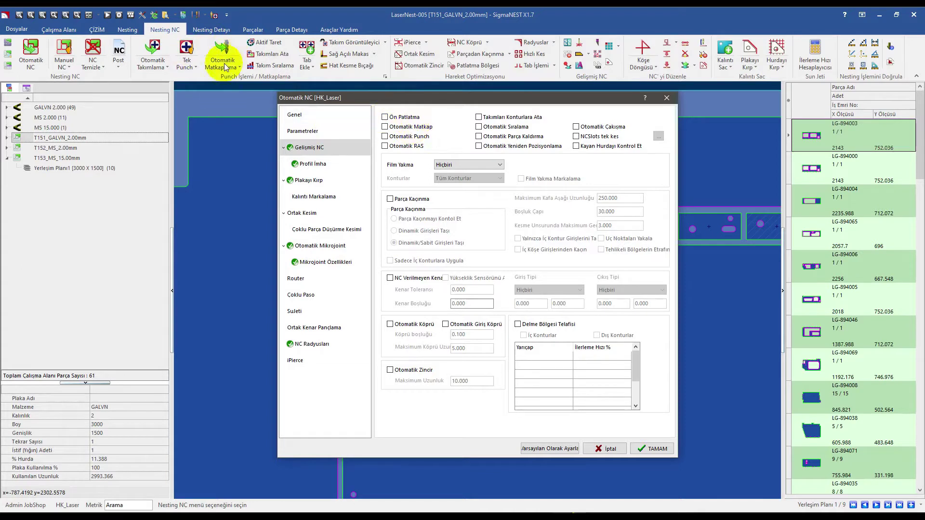
left_click(400, 146)
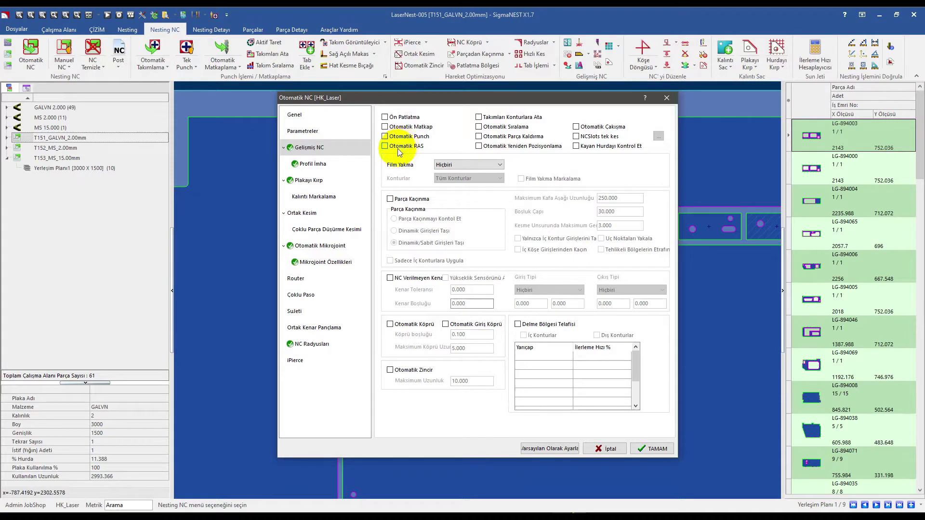
left_click(401, 145)
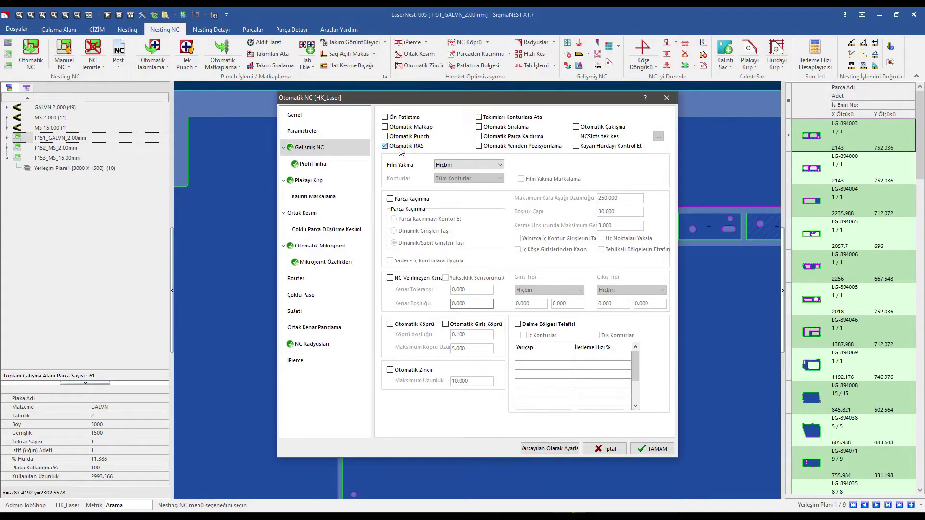
left_click(489, 120)
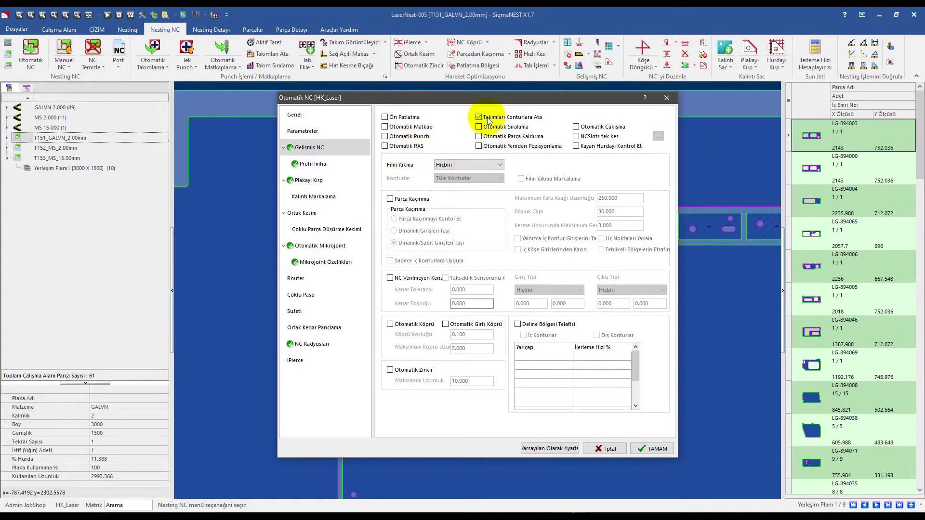
left_click(489, 120)
left_click_drag(496, 97, 487, 102)
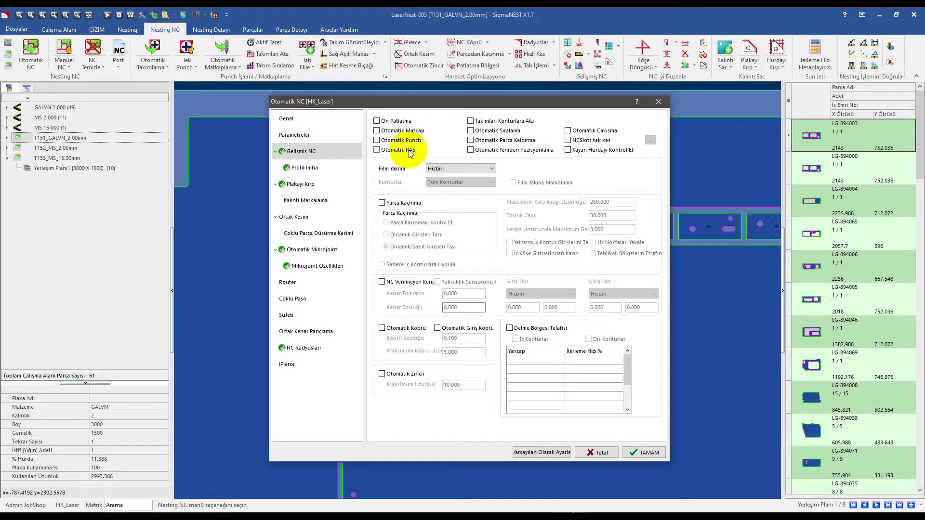
left_click(471, 131)
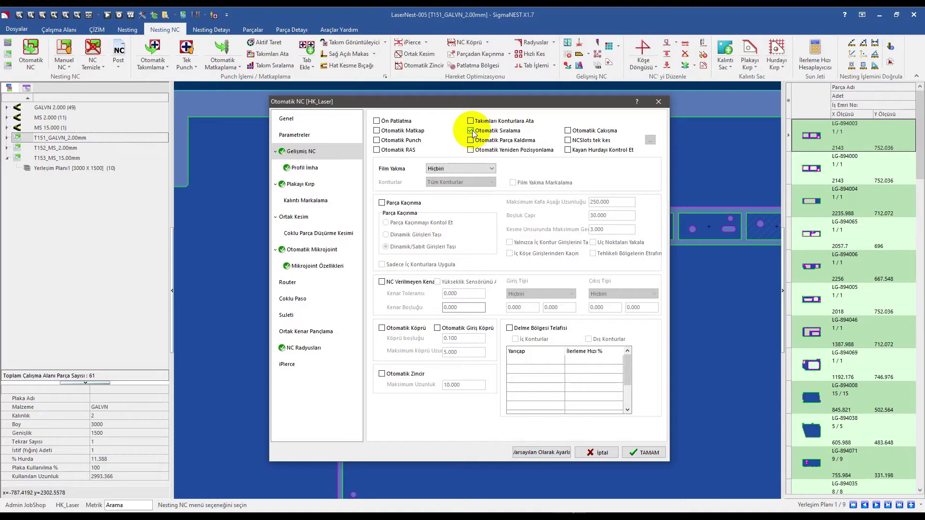
left_click(471, 130)
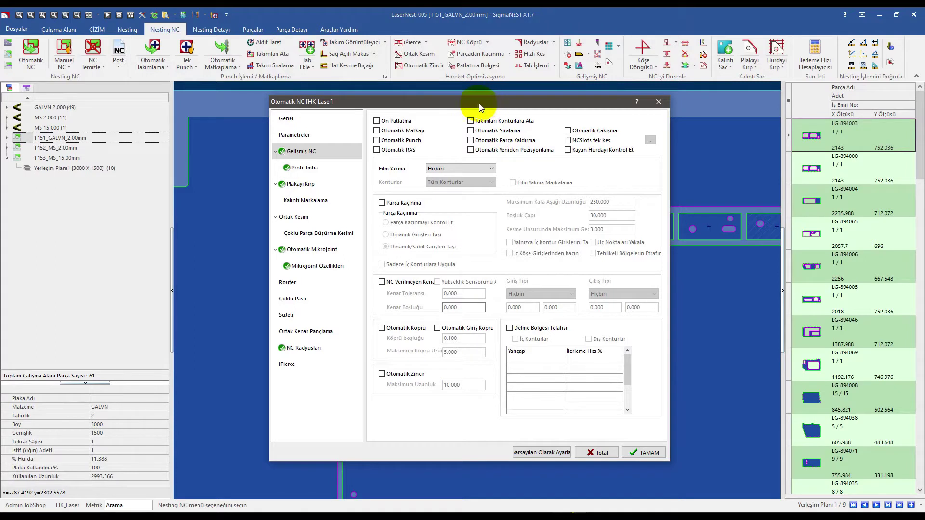
left_click_drag(479, 101, 449, 100)
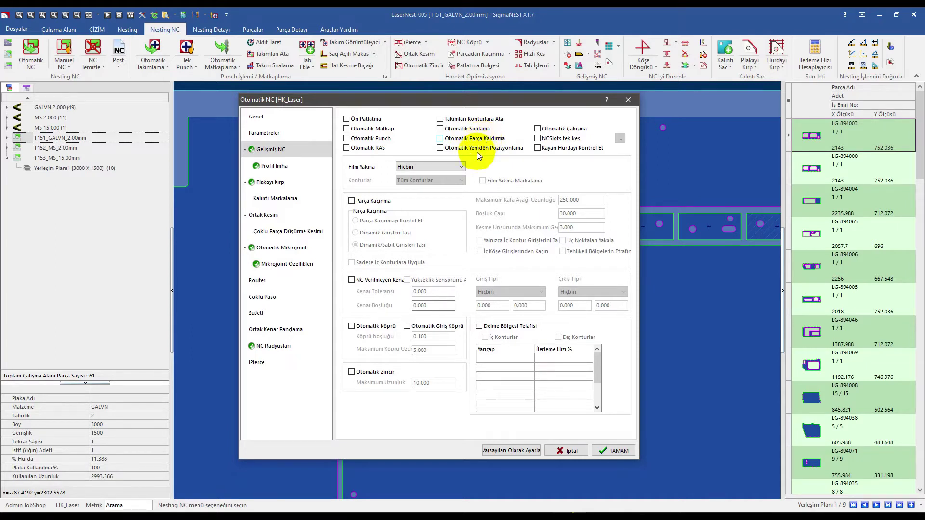
left_click(489, 150)
Move the Otomatik NC [HK_Laser] dialog fully into view and uncheck Otomatik Yeniden Pozisyonlama
left_click_drag(449, 97, 436, 134)
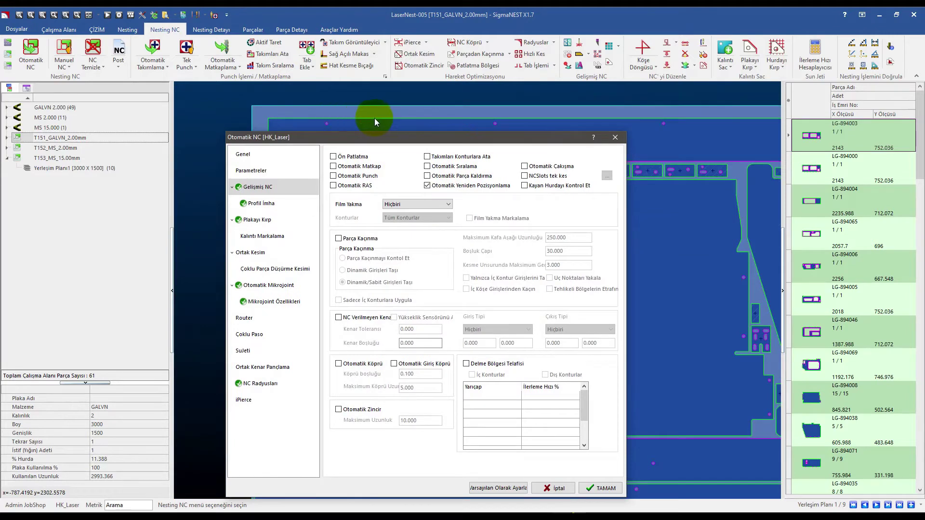
scroll(236, 123, "down", 3)
left_click_drag(322, 137, 304, 355)
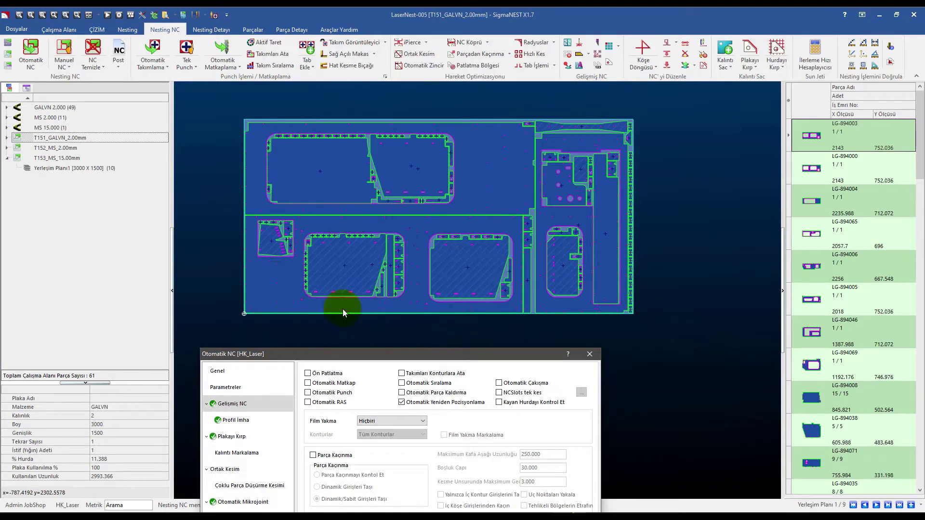
left_click_drag(408, 358, 411, 337)
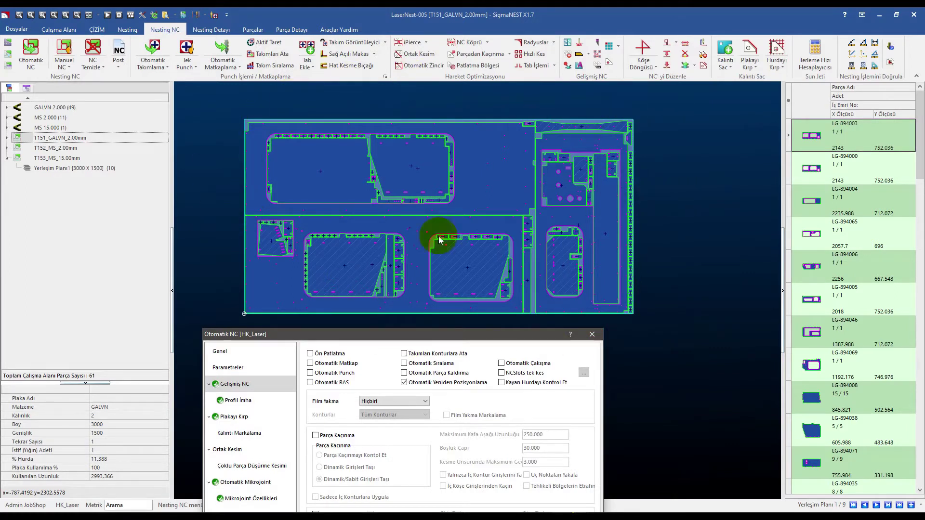
left_click_drag(466, 336, 464, 96)
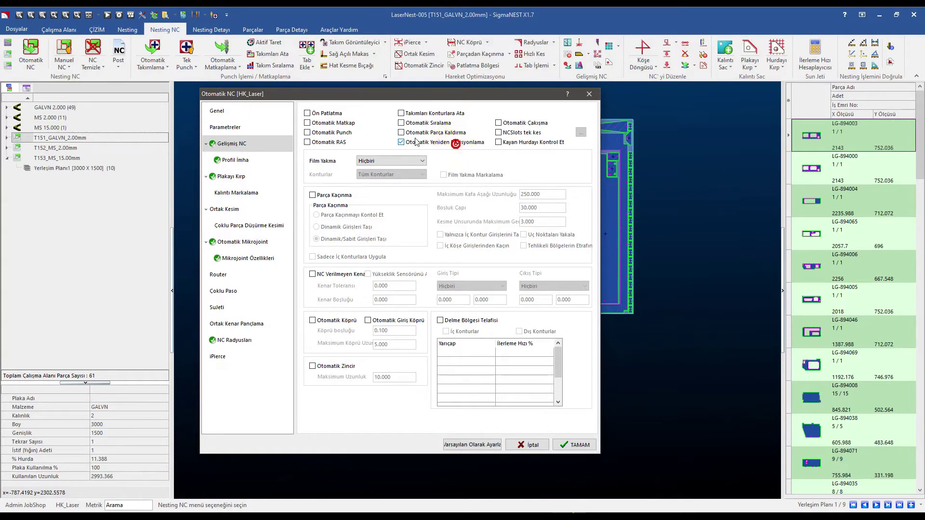
left_click(435, 145)
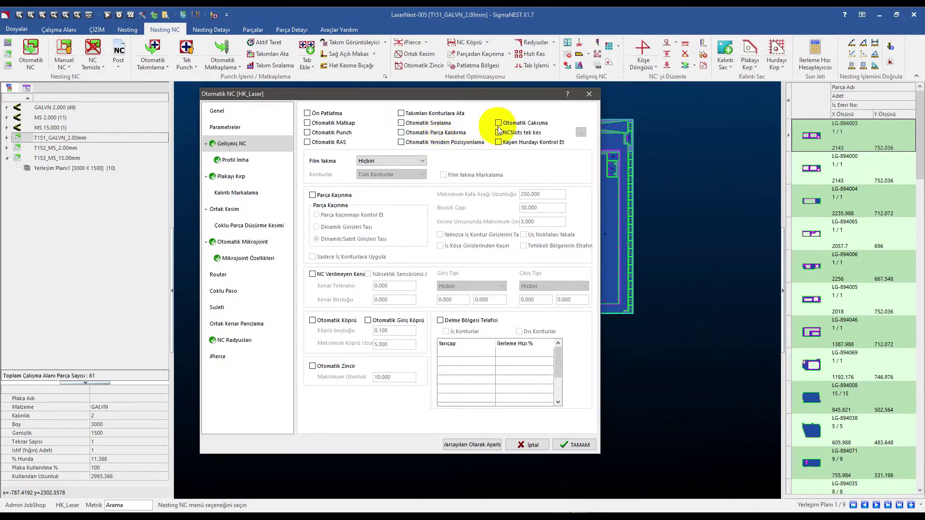
Toggle Otomatik Çakışma and NCSlots tek kes on and back off, leaving both unchecked
left_click_drag(496, 92, 503, 96)
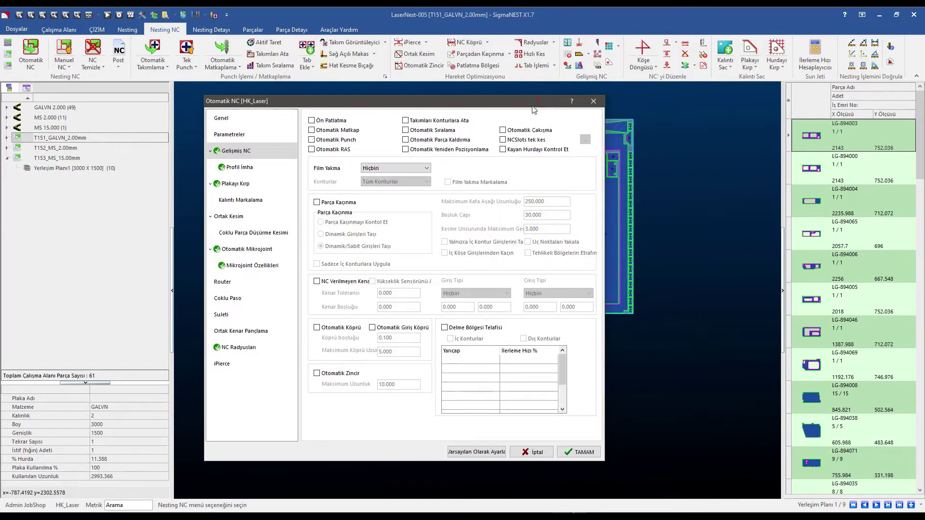
left_click(518, 140)
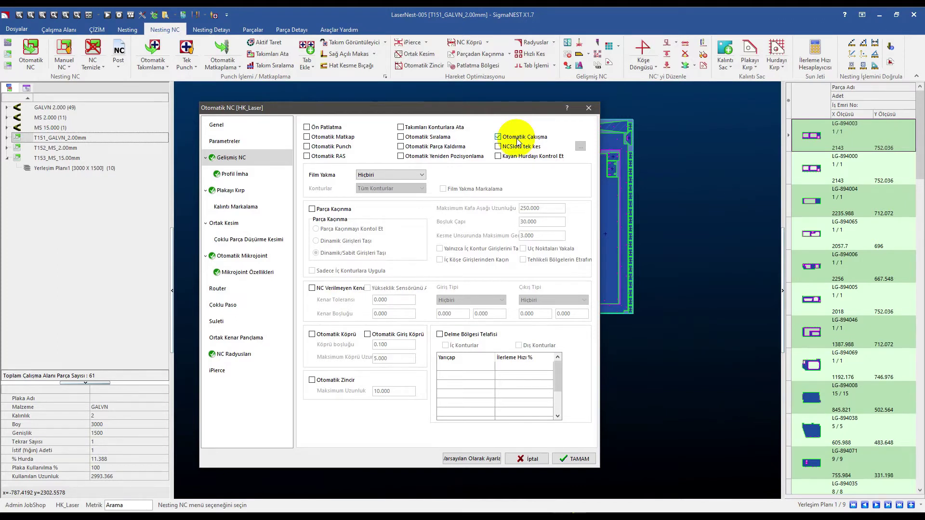
left_click(518, 140)
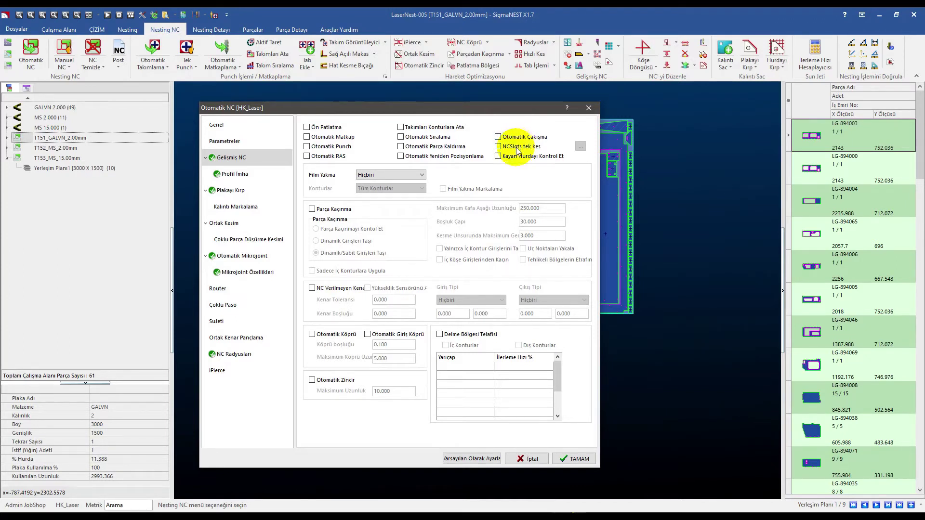
left_click(522, 148)
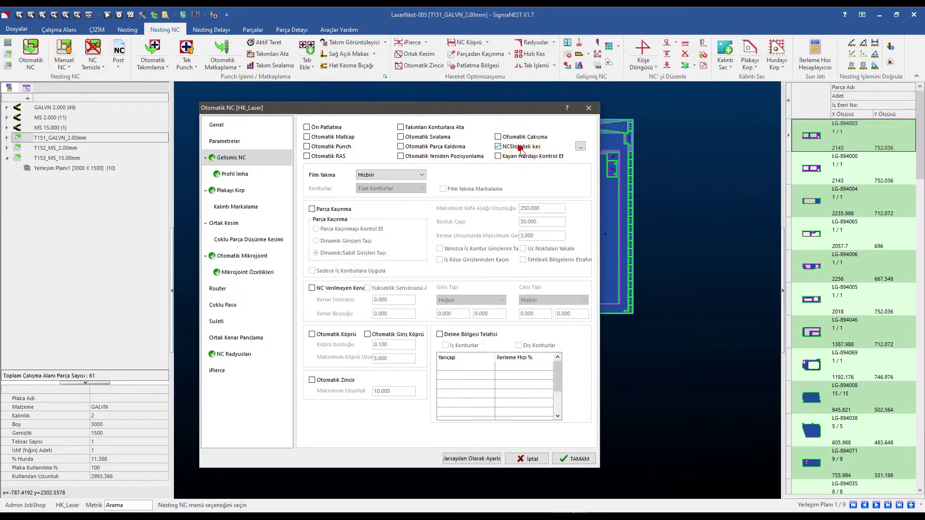
left_click(522, 148)
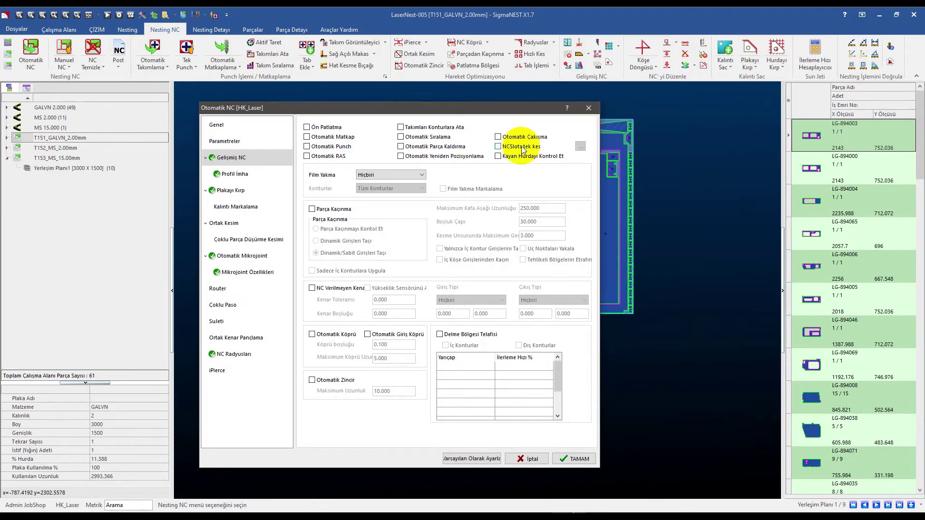
left_click(523, 148)
left_click(522, 148)
Briefly check Kayan Hurdayı Kontrol Et, then clear it again
left_click_drag(498, 106, 499, 168)
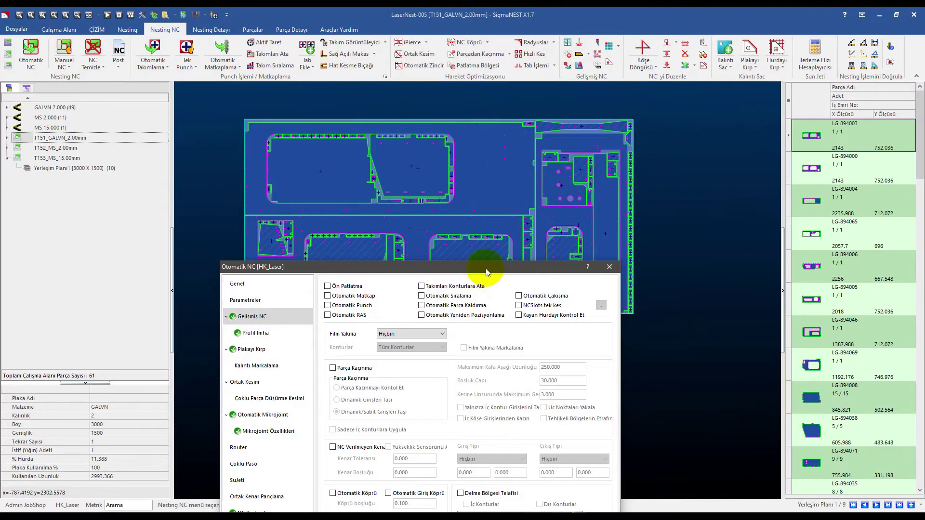
left_click_drag(486, 272, 474, 255)
left_click(526, 289)
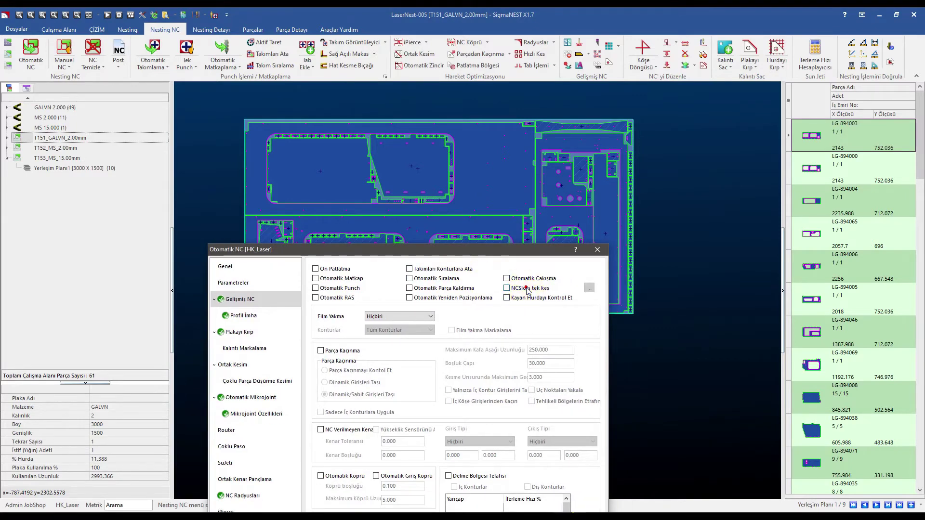
left_click_drag(508, 247, 513, 168)
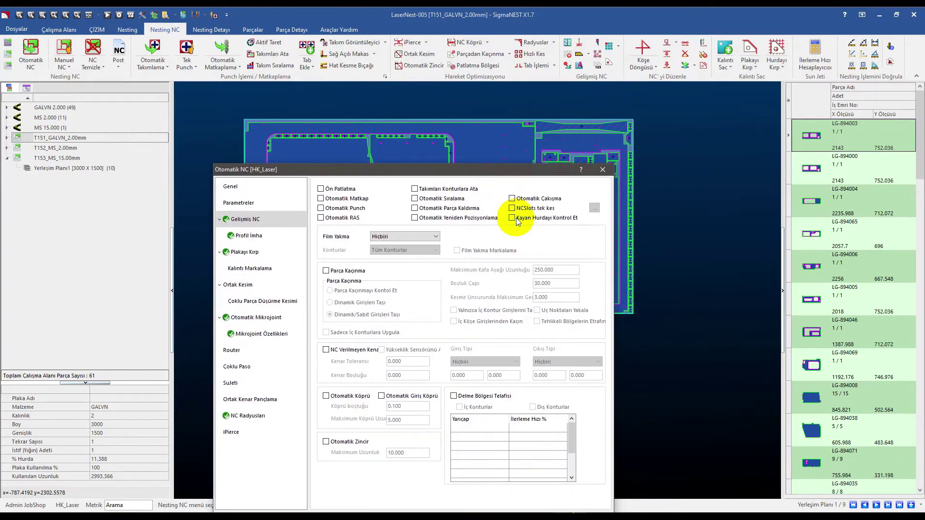
left_click(516, 218)
scroll(533, 128, "up", 3)
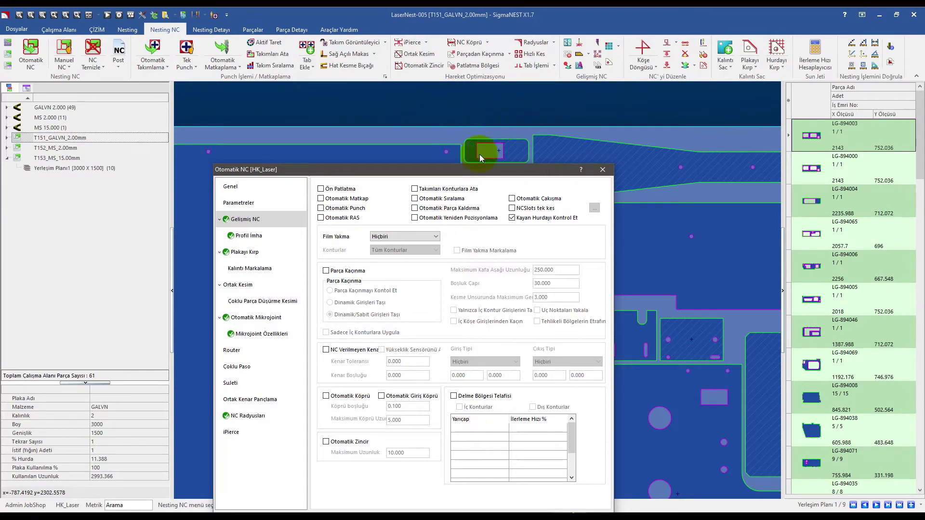
left_click(533, 218)
left_click_drag(503, 173, 499, 114)
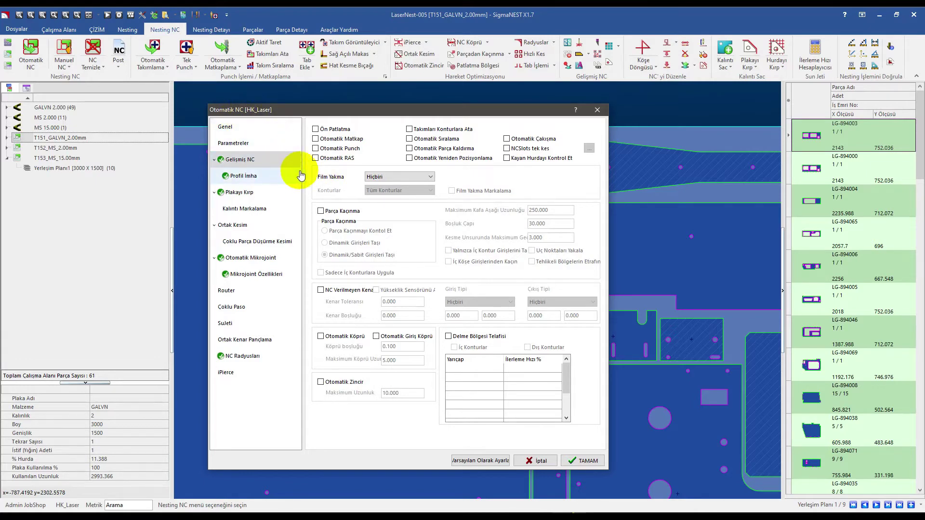
Check Parça Kaçınma with Dinamik/Sabit Girişleri Taşı, moving the dialog to inspect the nest
left_click(336, 212)
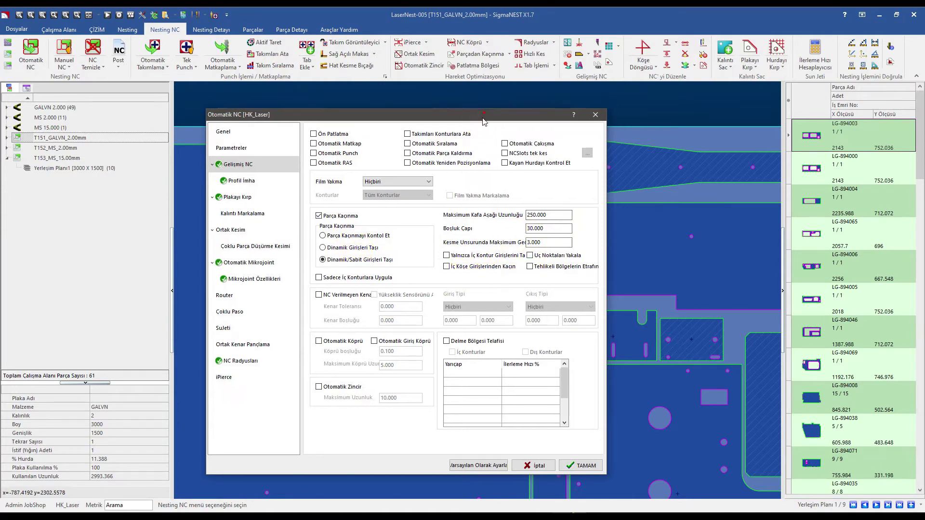
left_click_drag(487, 116, 484, 278)
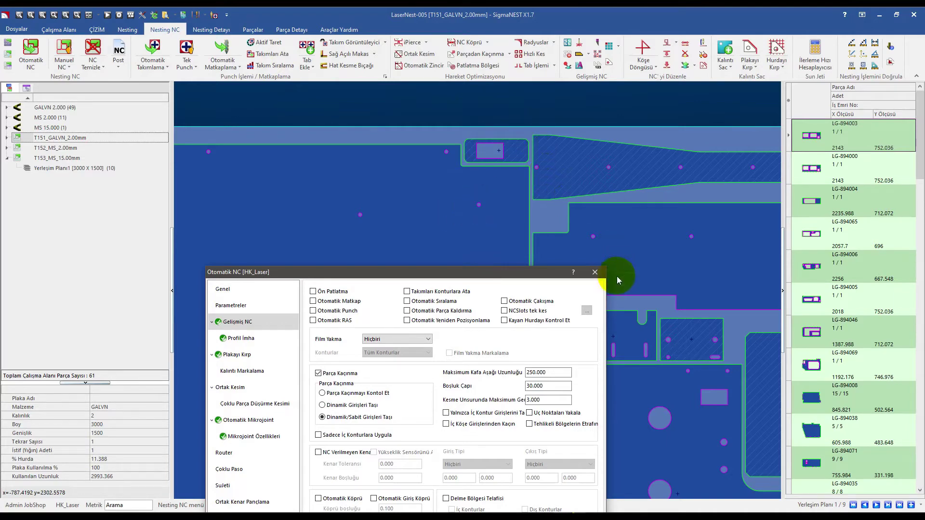
left_click_drag(538, 272, 549, 230)
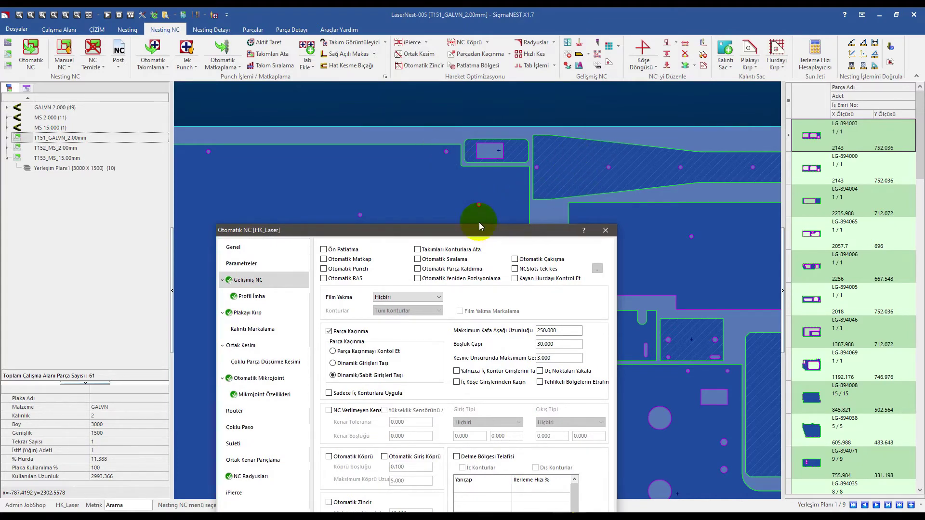
left_click_drag(476, 234, 462, 103)
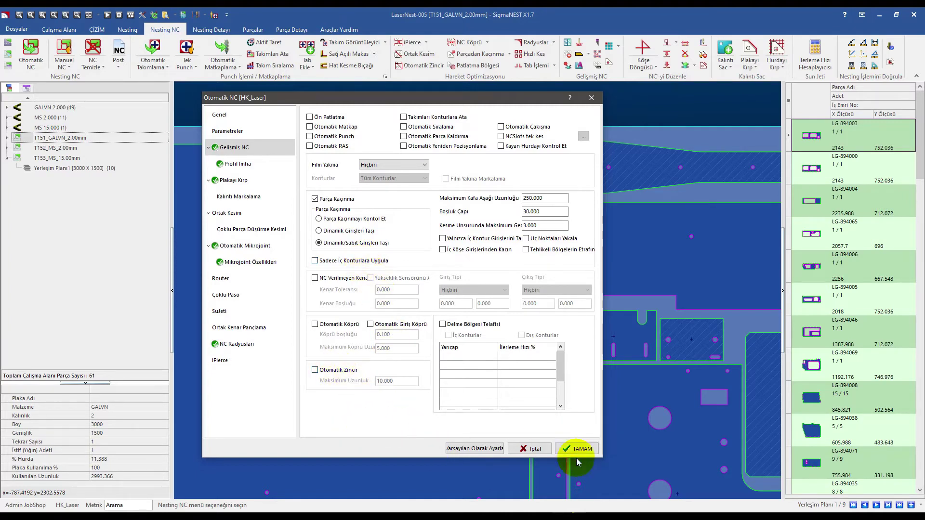
Uncheck Otomatik Kırpma, Otomatik Mikrojoint and NC Radyusları, then confirm with TAMAM
left_click(260, 165)
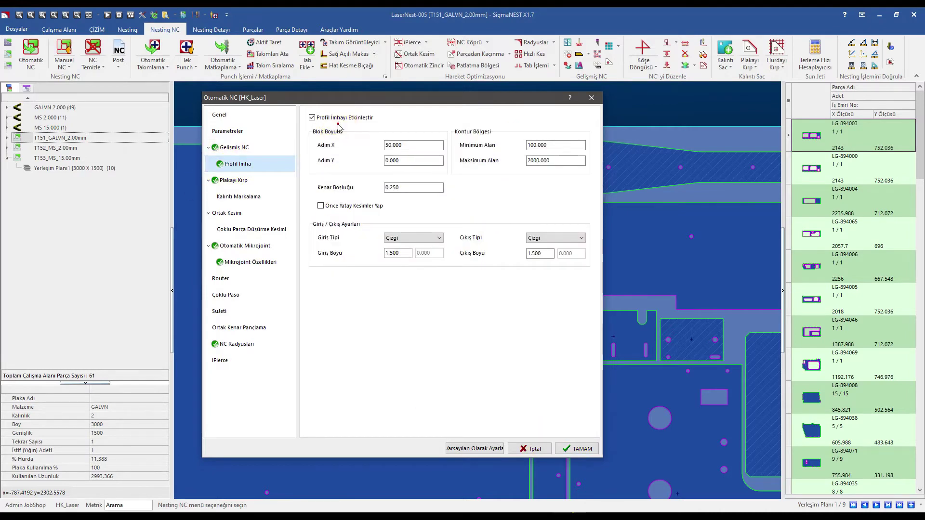
left_click(225, 181)
left_click(336, 116)
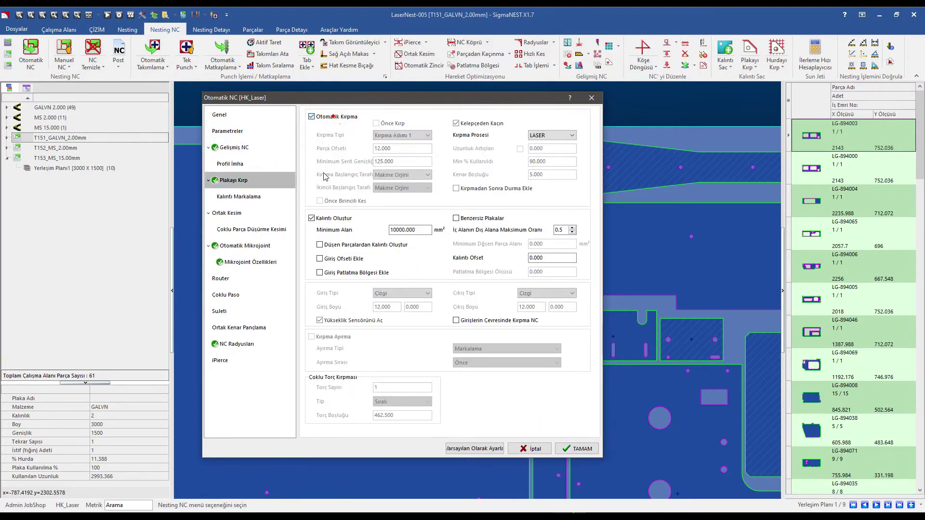
left_click(234, 251)
left_click(332, 117)
left_click(236, 266)
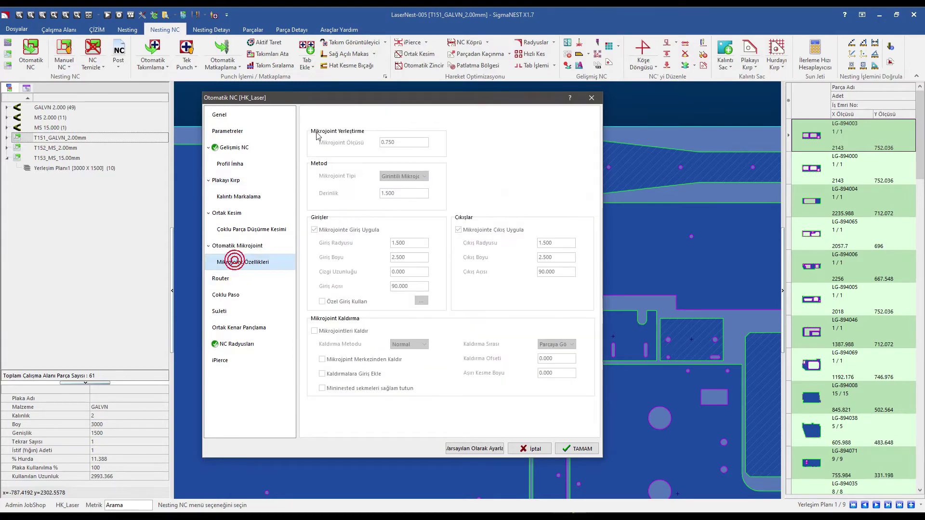
left_click(236, 344)
left_click(322, 121)
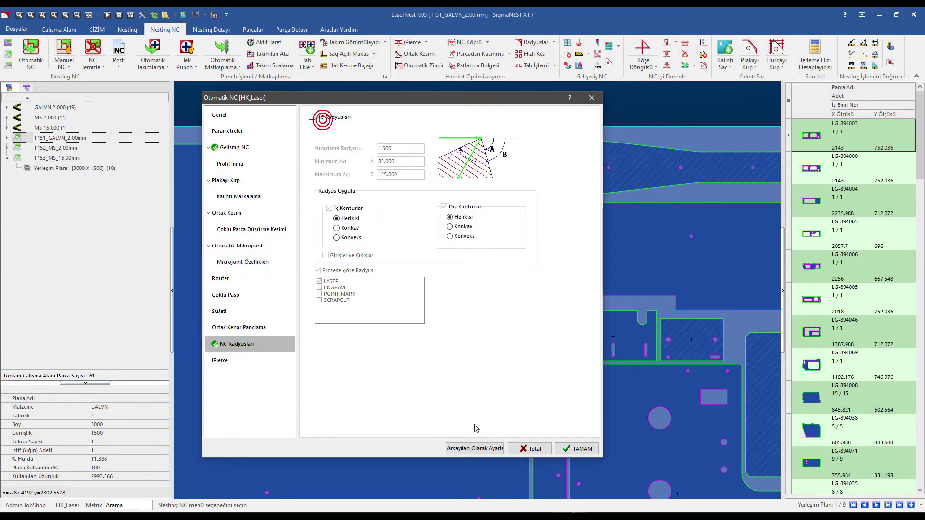
left_click(560, 451)
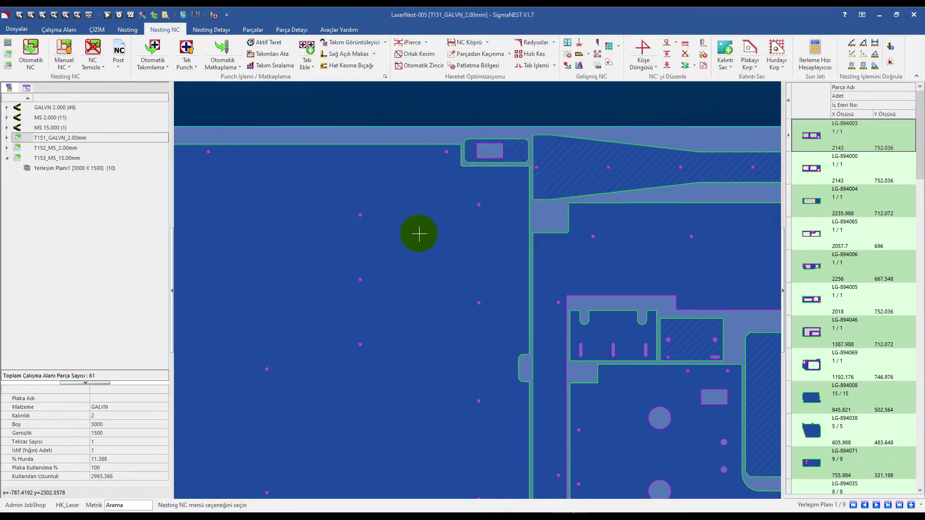
scroll(410, 229, "down", 2)
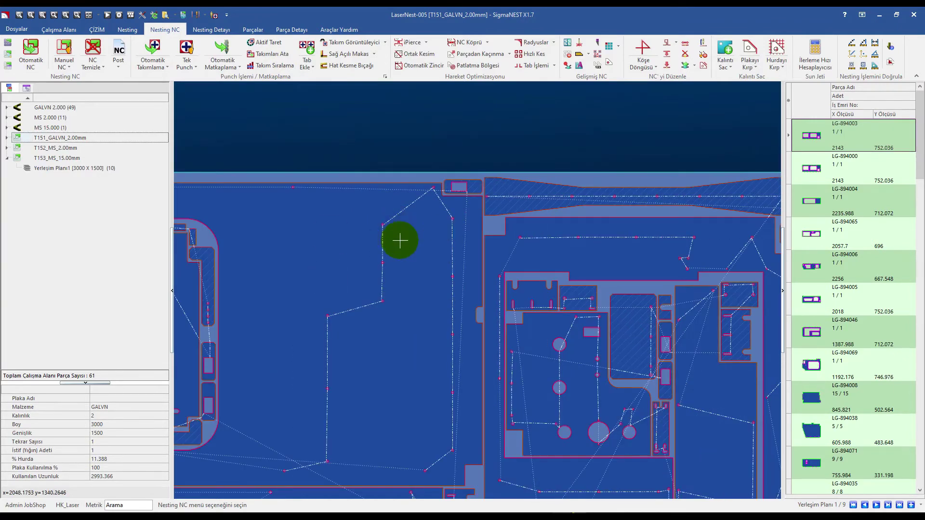
scroll(400, 240, "down", 2)
scroll(300, 368, "up", 2)
scroll(338, 392, "up", 1)
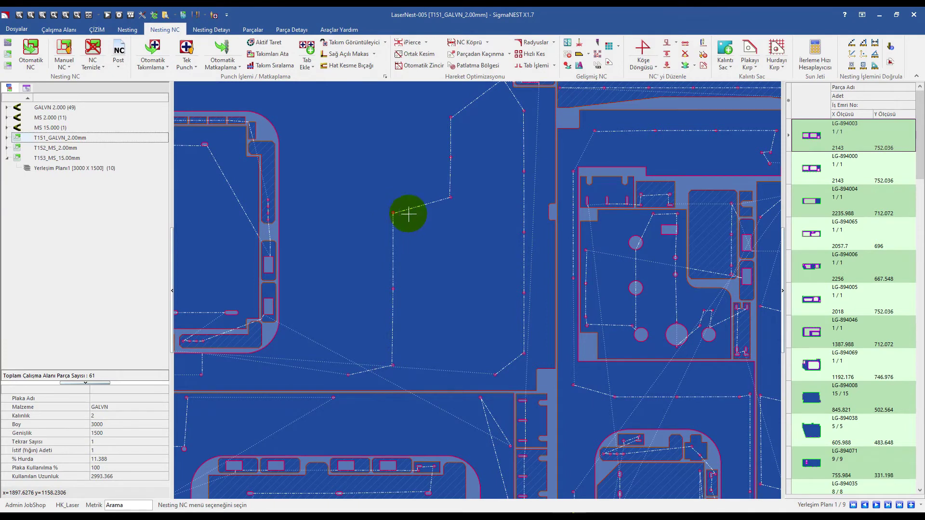
scroll(424, 163, "up", 2)
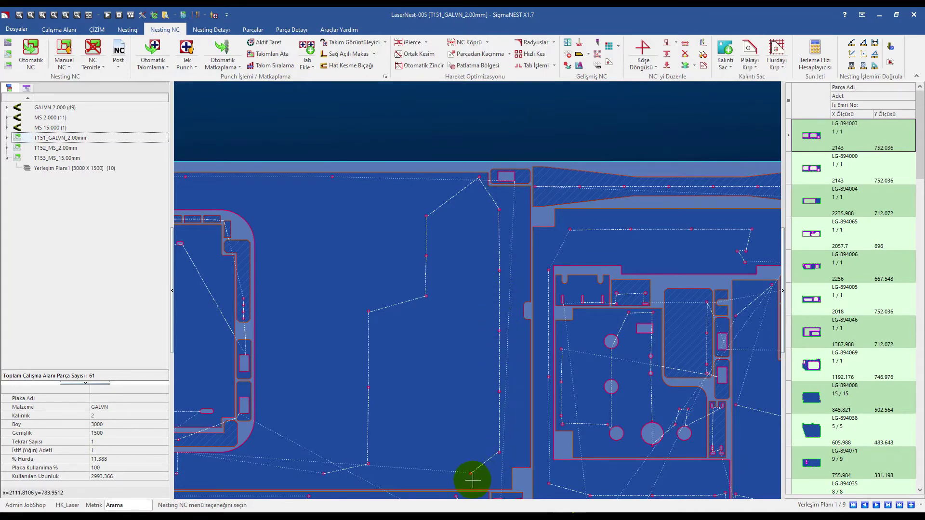
scroll(456, 372, "down", 2)
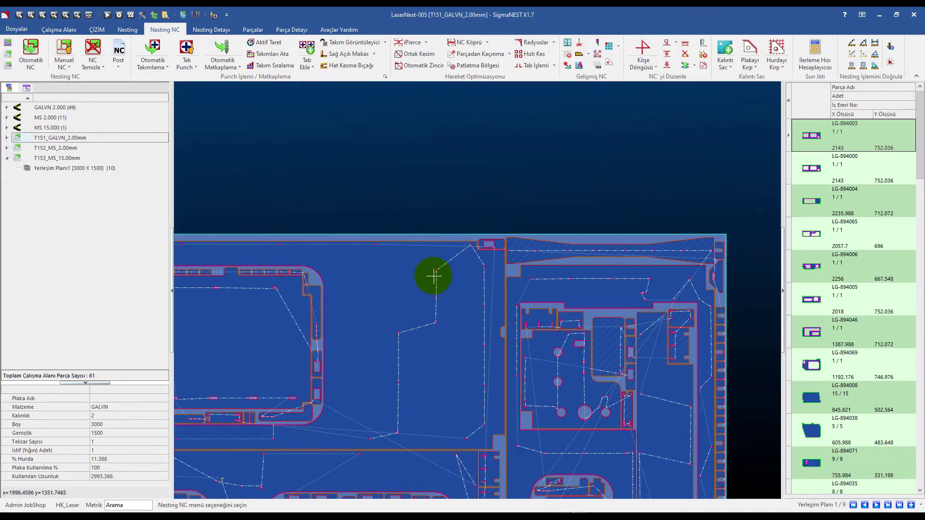
scroll(466, 263, "down", 1)
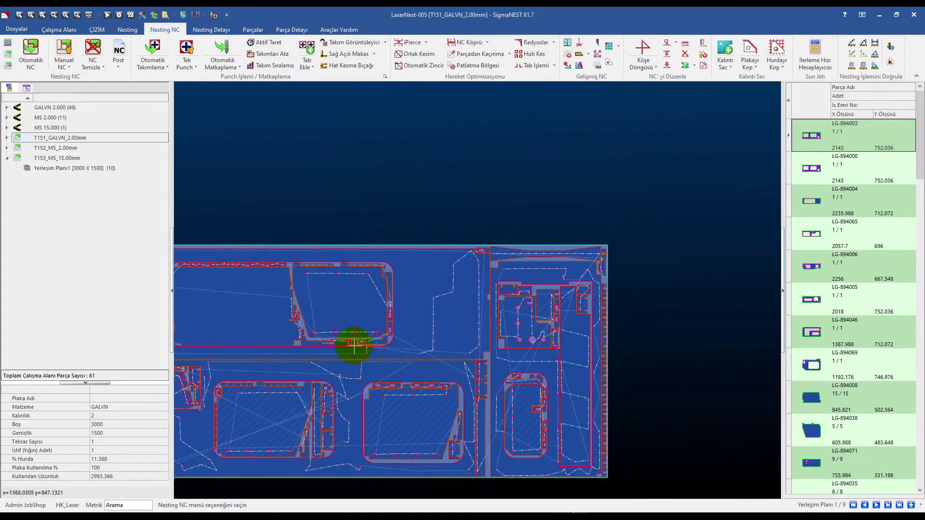
scroll(415, 289, "up", 1)
scroll(217, 252, "up", 2)
scroll(229, 237, "up", 2)
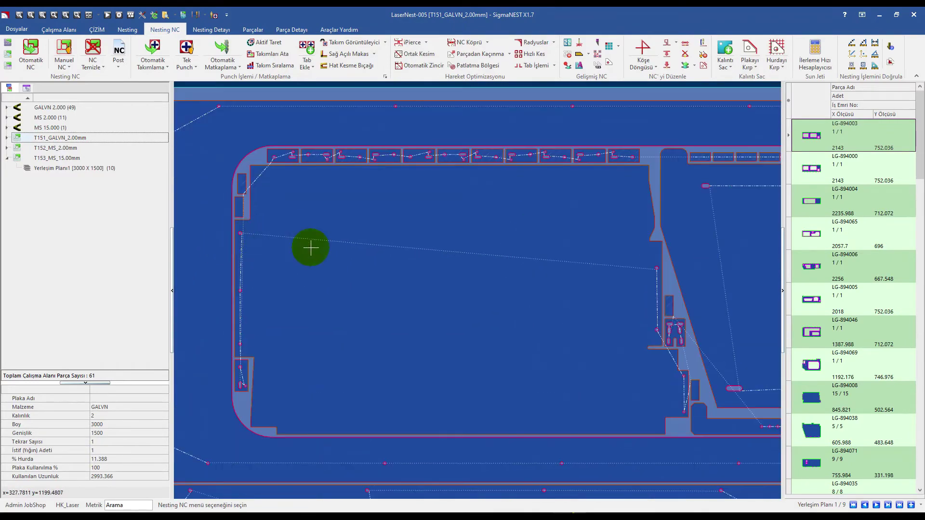
scroll(295, 196, "down", 1)
scroll(290, 205, "down", 1)
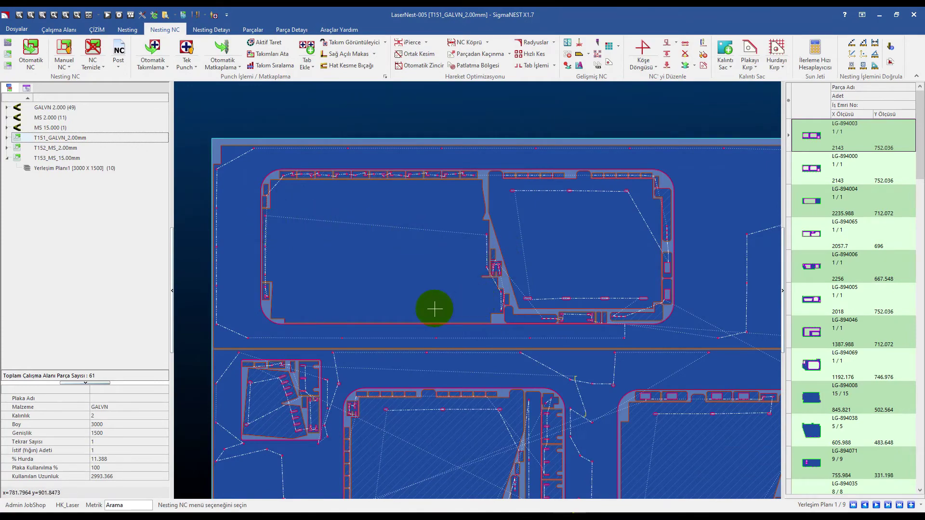
middle_click_drag(435, 310, 400, 282)
scroll(383, 333, "down", 1)
middle_click_drag(386, 374, 357, 322)
scroll(358, 321, "up", 1)
mouse_move(479, 320)
middle_mouse_down()
mouse_move(428, 330)
mouse_move(498, 291)
middle_mouse_up()
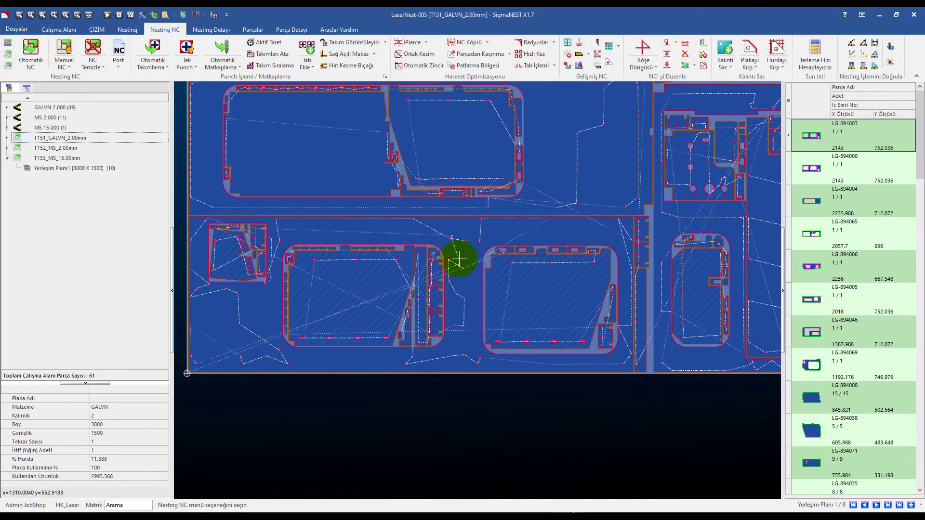
middle_click_drag(536, 271, 349, 317)
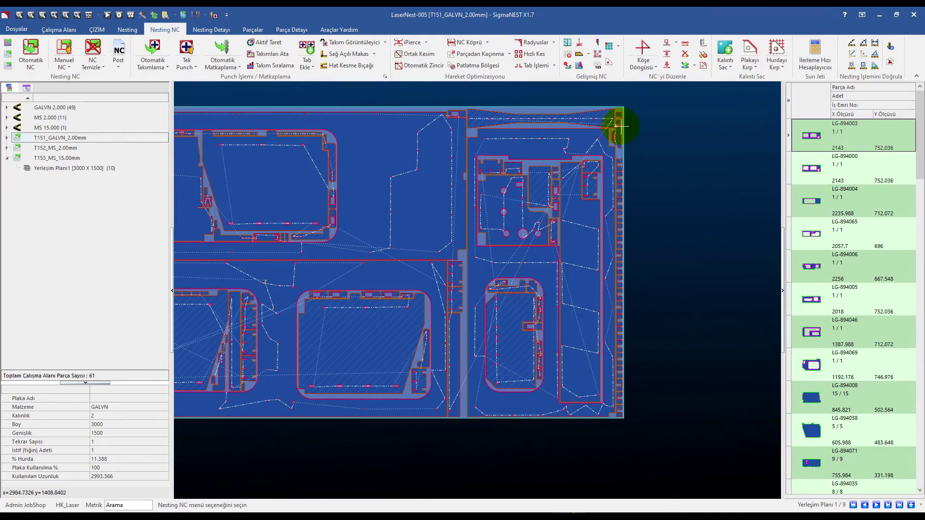
scroll(621, 126, "up", 1)
scroll(616, 131, "up", 1)
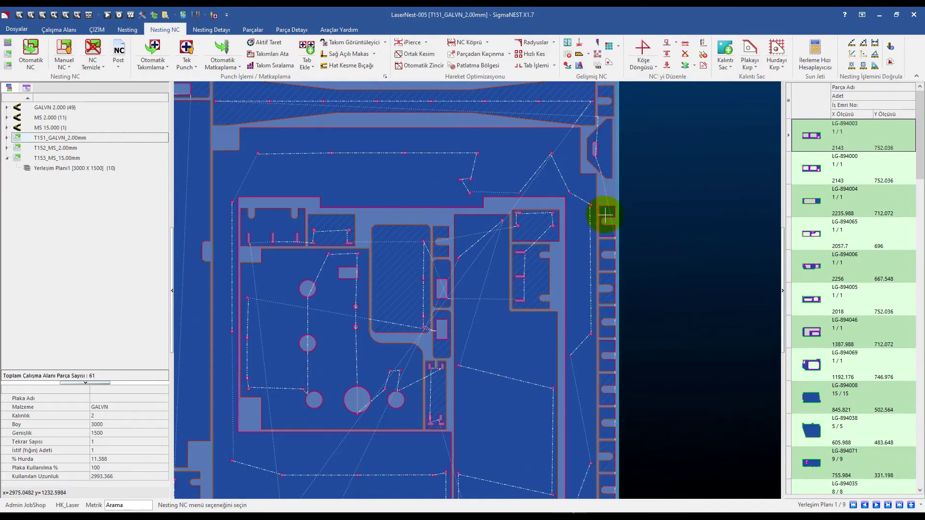
scroll(599, 222, "down", 1)
scroll(611, 247, "down", 1)
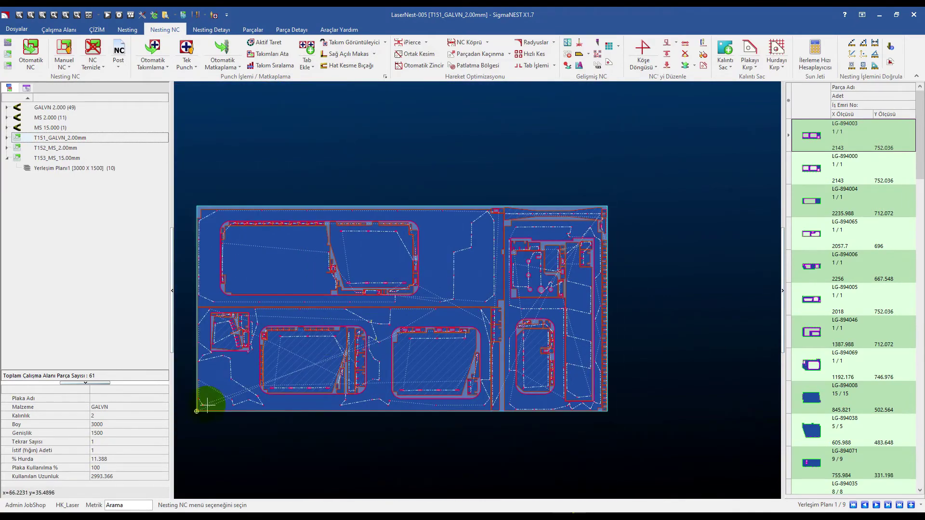
scroll(553, 176, "down", 1)
scroll(424, 176, "up", 2)
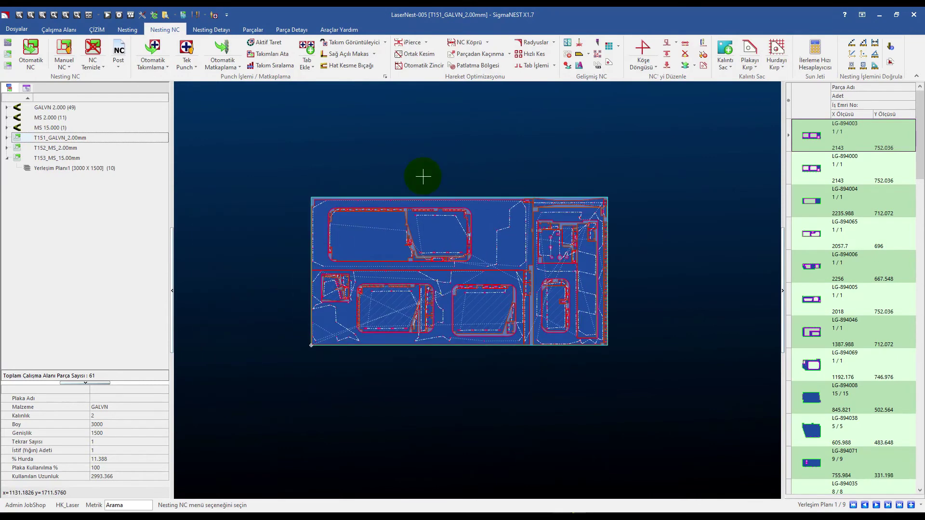
middle_click_drag(459, 307, 382, 252)
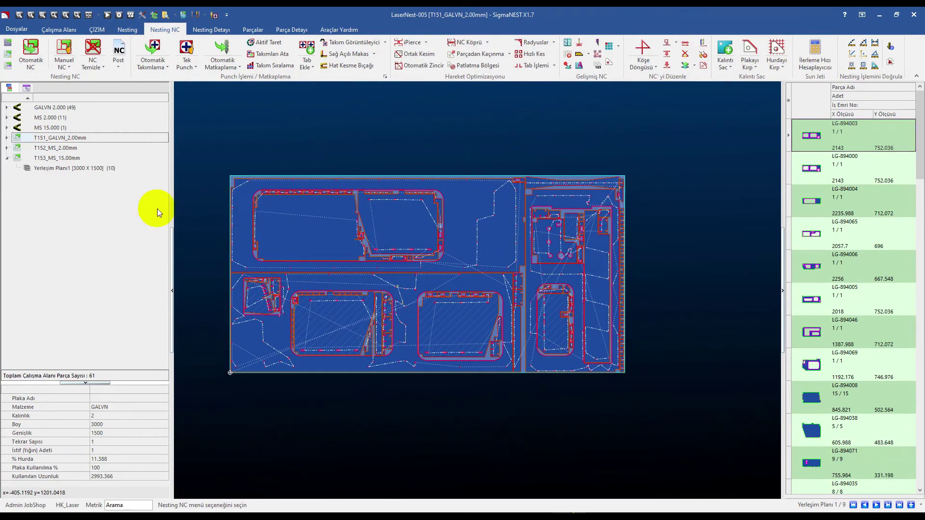
Select the T153_MS_15.00mm nest, clear its NC paths, and open Otomatik NC on Parametreler
left_click(69, 159)
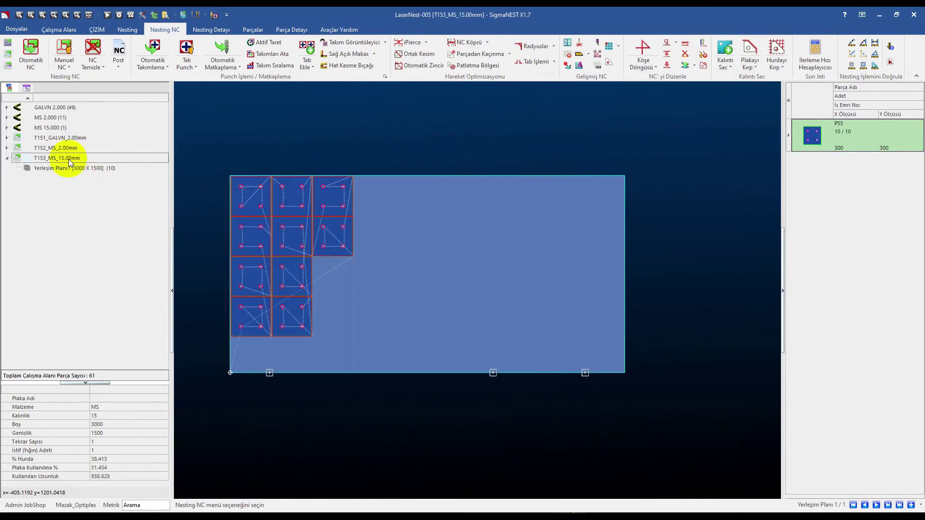
left_click(96, 47)
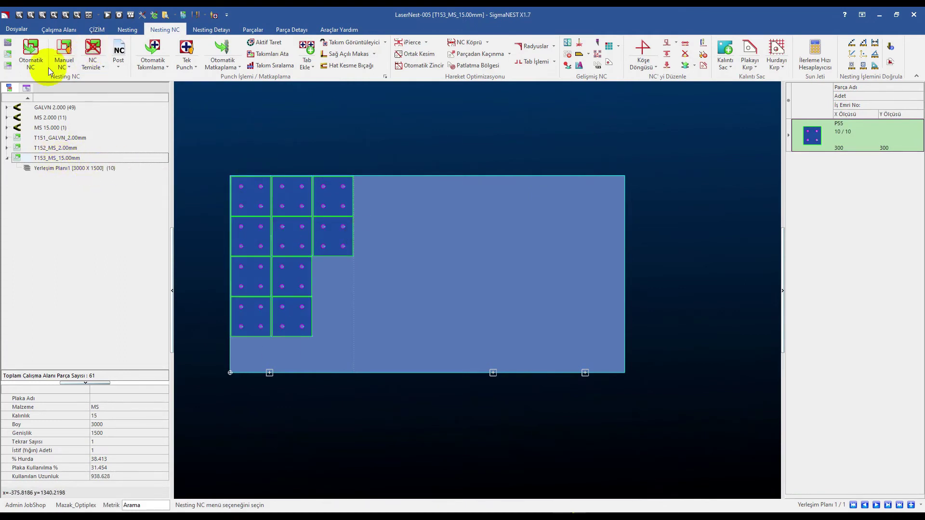
left_click(30, 50)
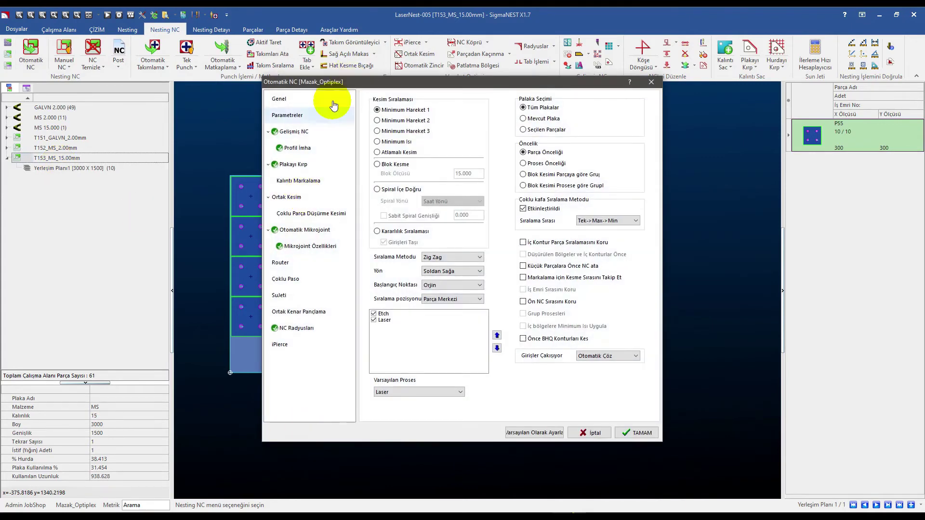
left_click(295, 116)
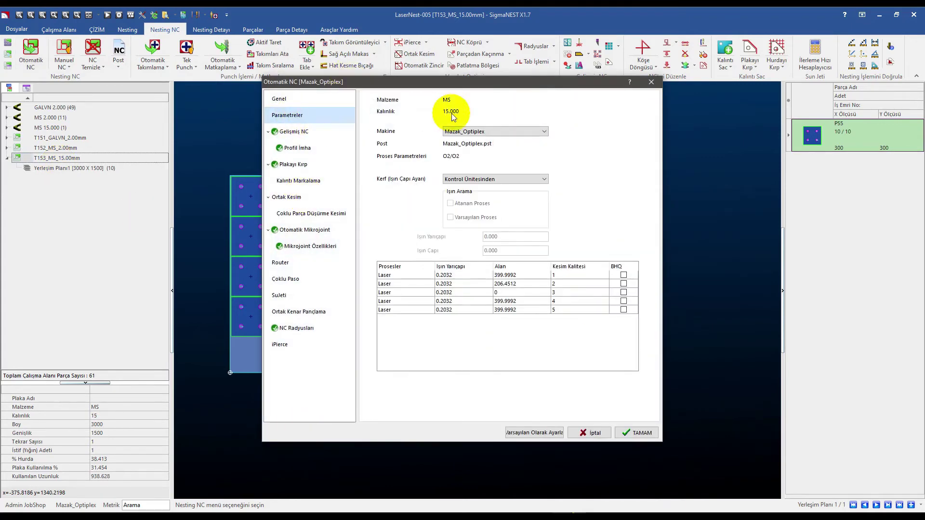
Check Ön Patlatma on the Gelişmiş NC page and turn off automatic microjoint tabs
left_click(303, 132)
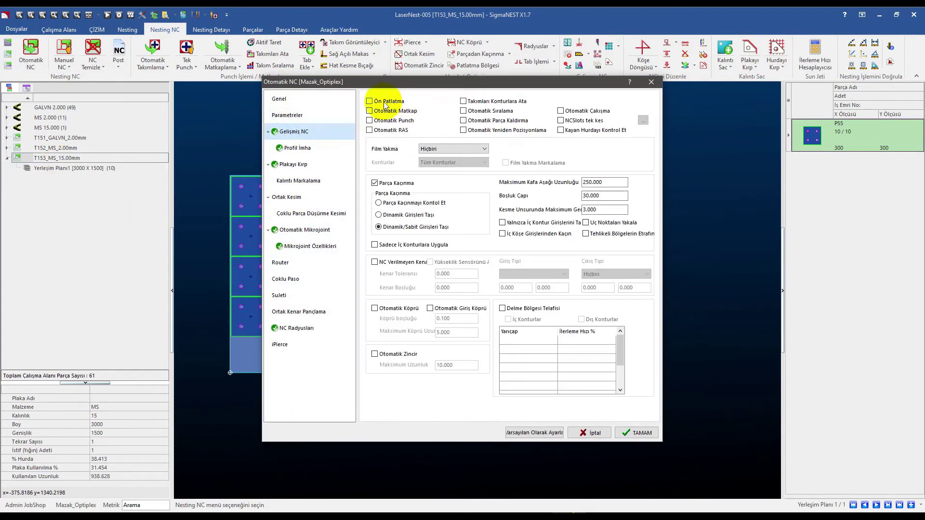
left_click(370, 101)
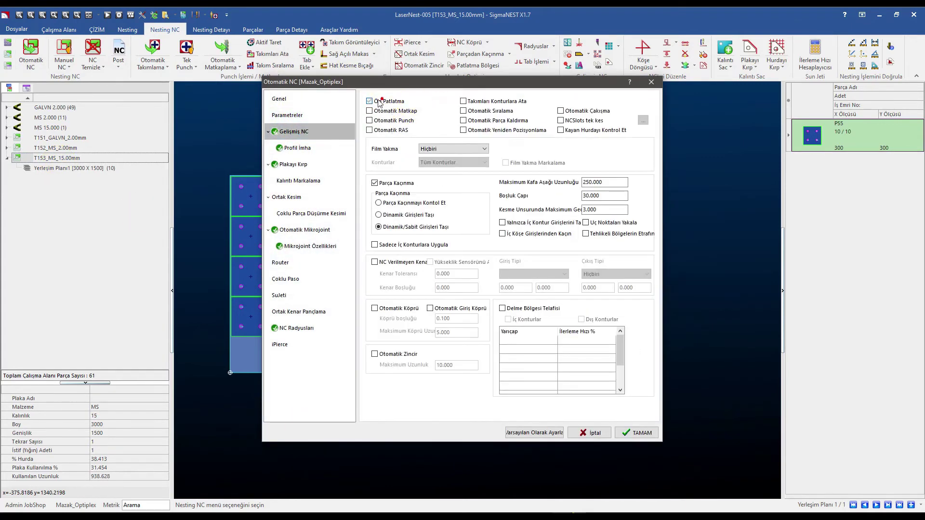
left_click(293, 147)
left_click(302, 165)
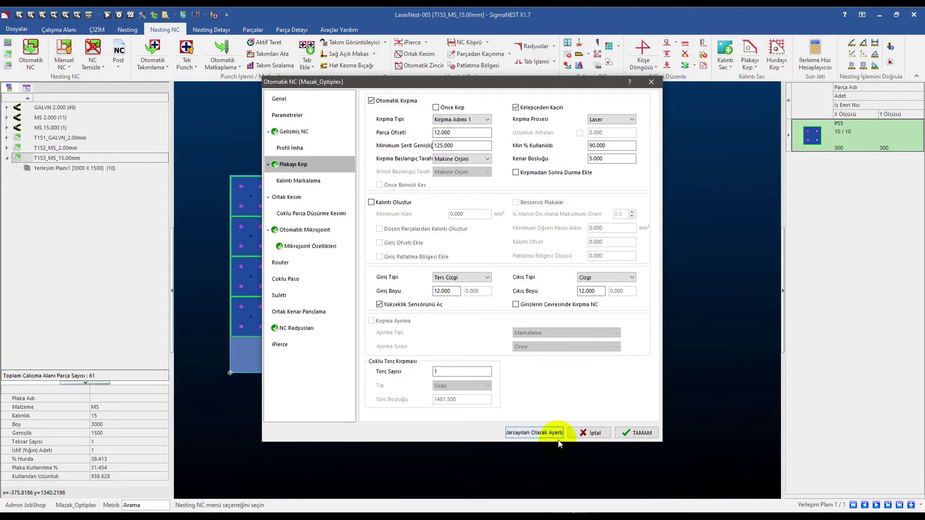
left_click(306, 230)
left_click(310, 148)
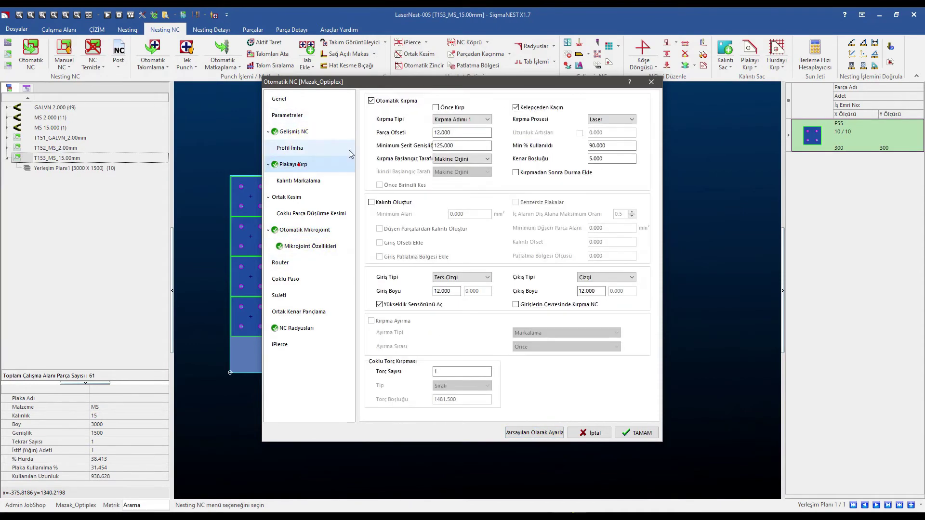
left_click(289, 235)
left_click(407, 101)
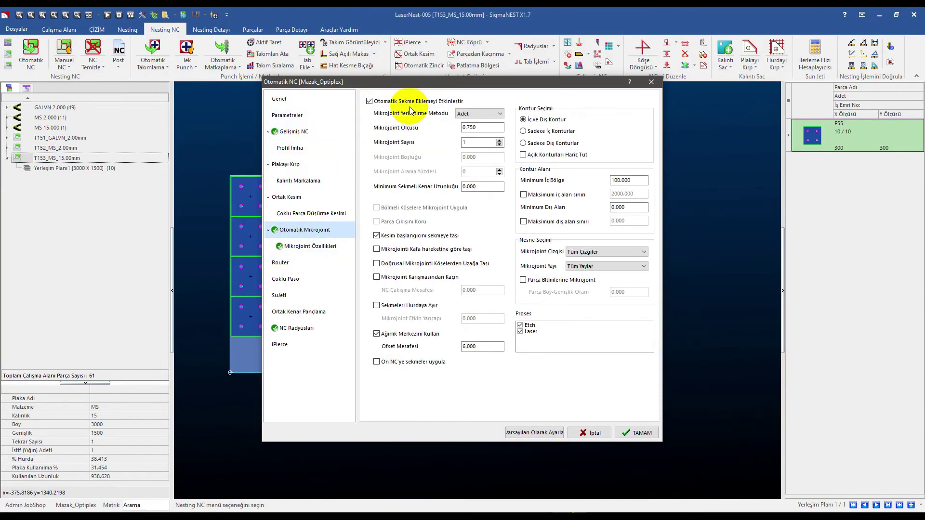
Turn off NC Radyusları and confirm the automatic NC settings for the 15 mm nest
left_click(296, 245)
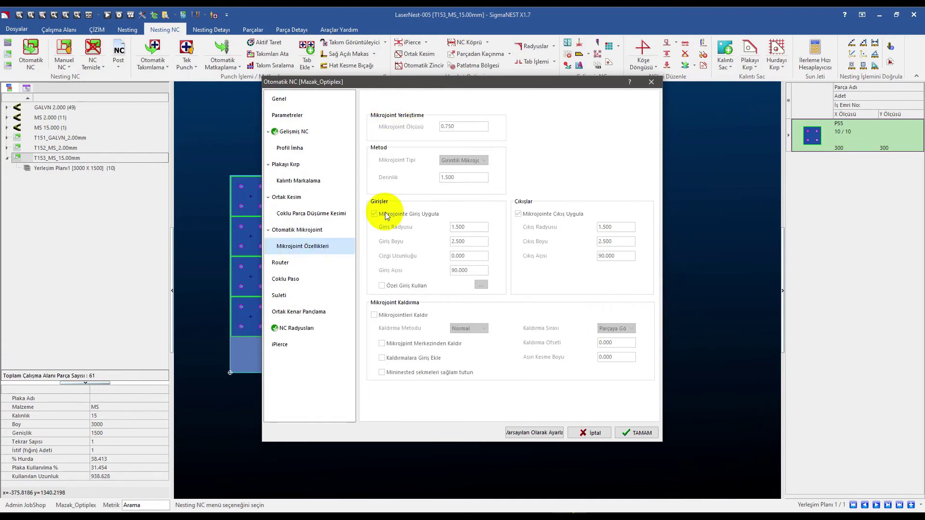
left_click(298, 328)
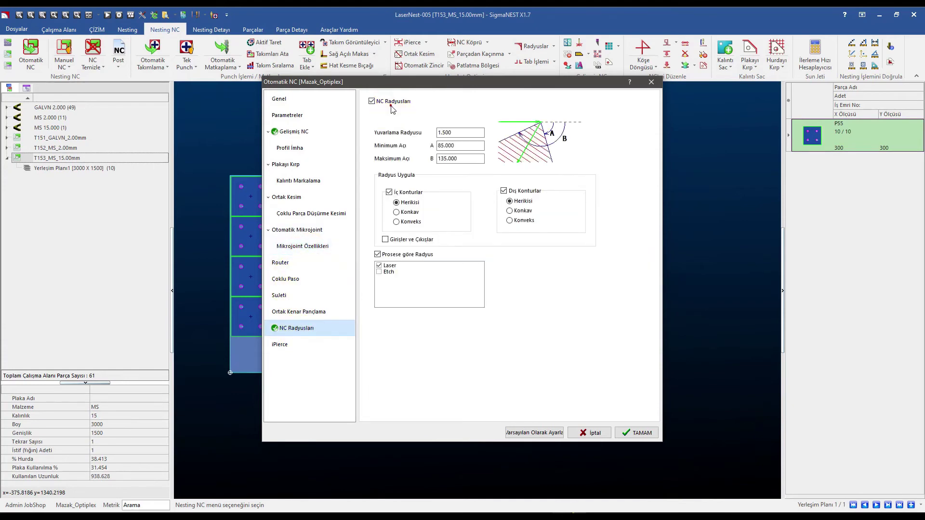
left_click(372, 101)
left_click(295, 136)
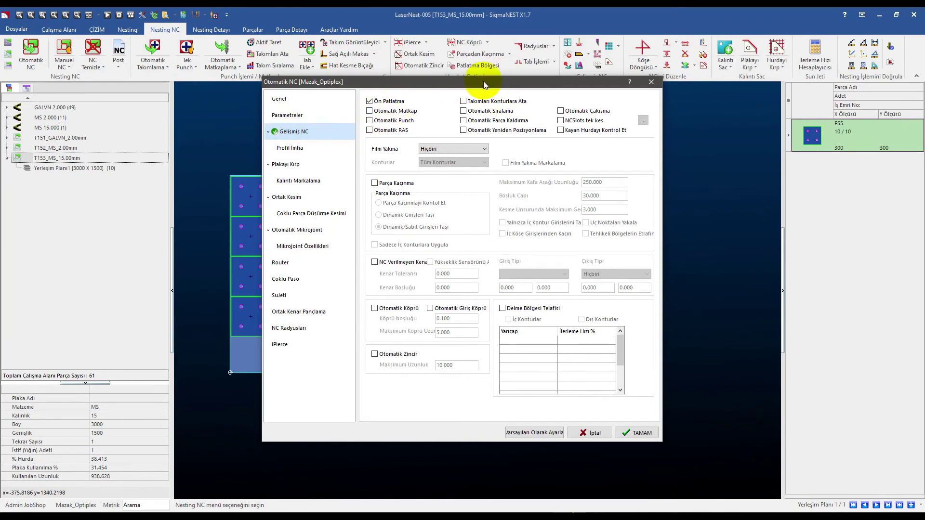
left_click_drag(484, 85, 513, 102)
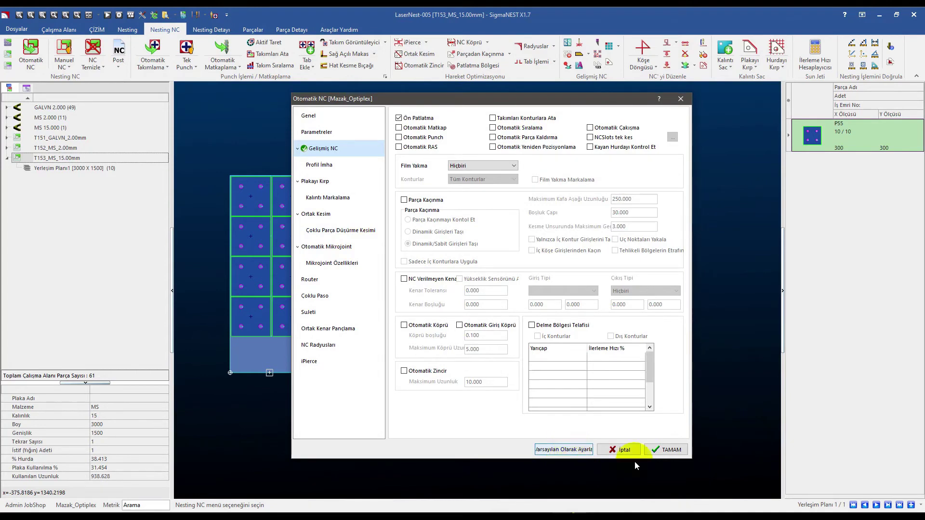
left_click(668, 455)
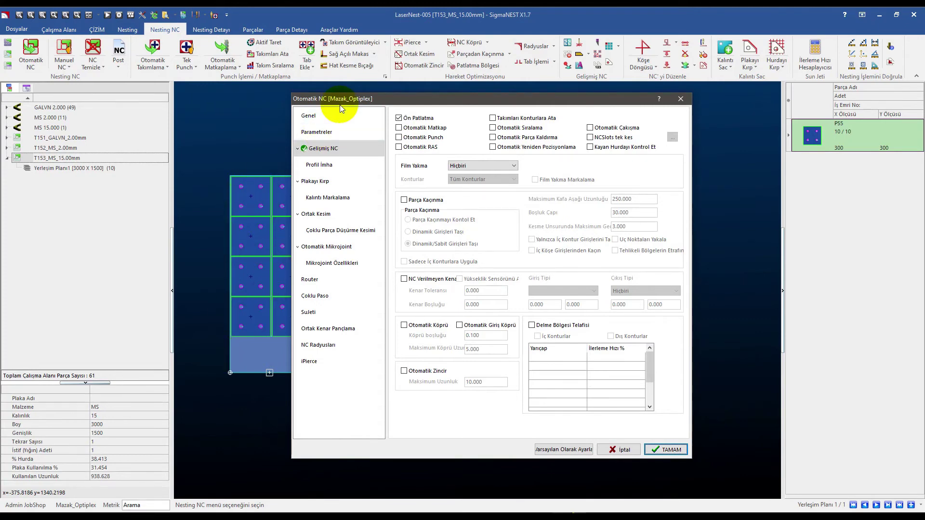
left_click_drag(343, 99, 434, 117)
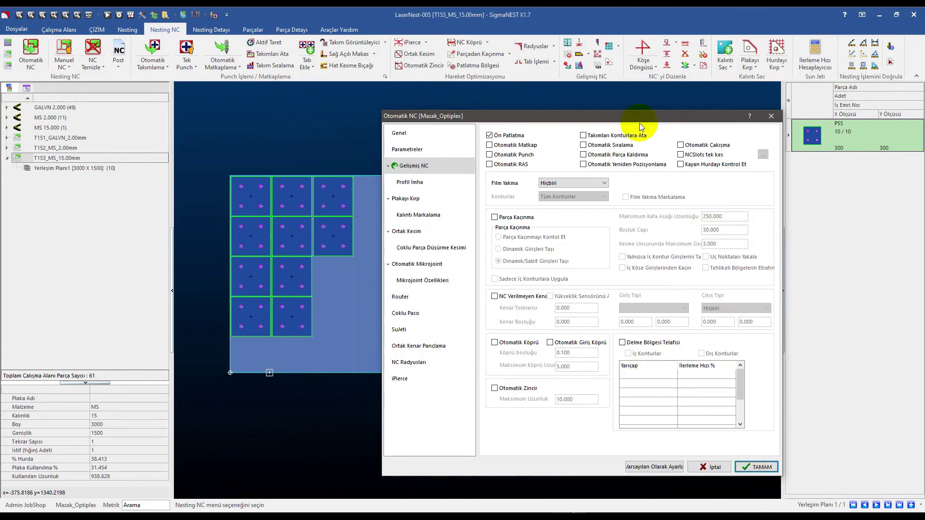
left_click_drag(640, 120, 610, 93)
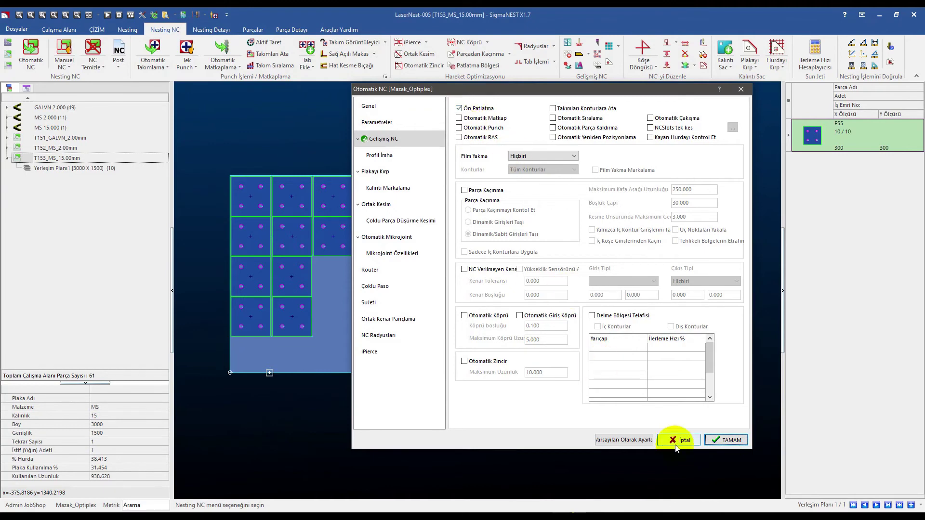
left_click(722, 439)
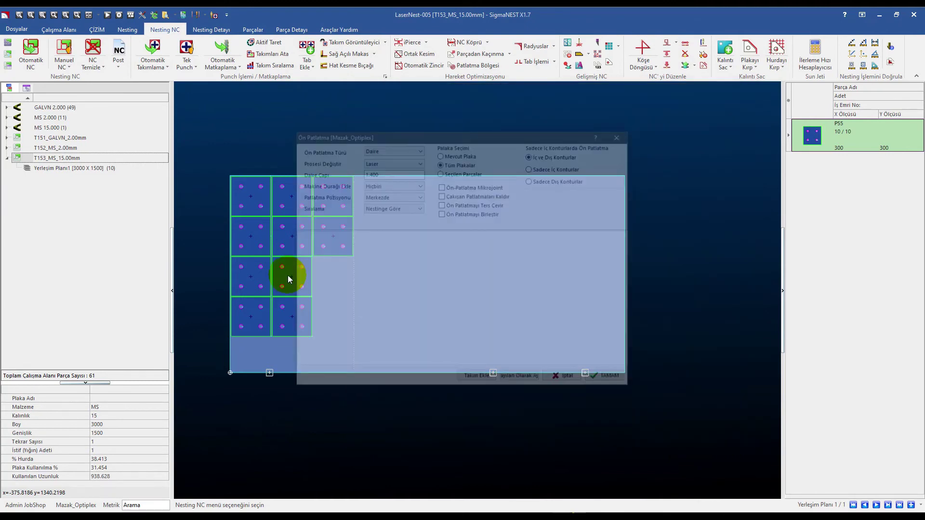
Set pre-pierces to Daire shape, Laser process, 1 mm diameter, saved as default
left_click_drag(325, 133, 331, 102)
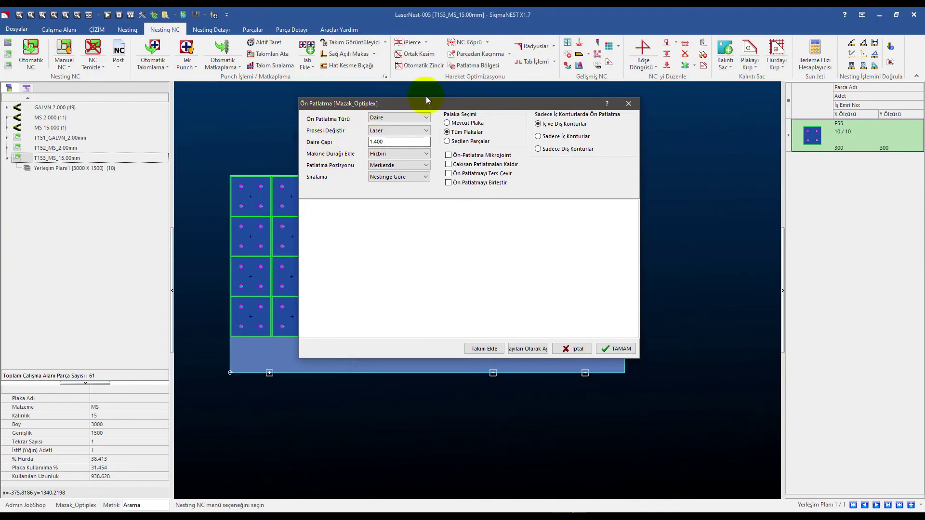
left_click(394, 116)
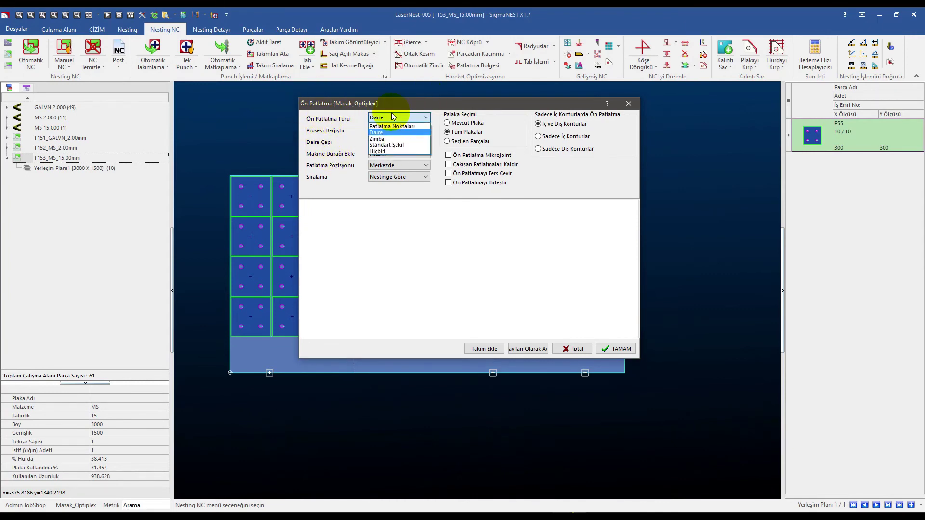
left_click(393, 116)
left_click(395, 131)
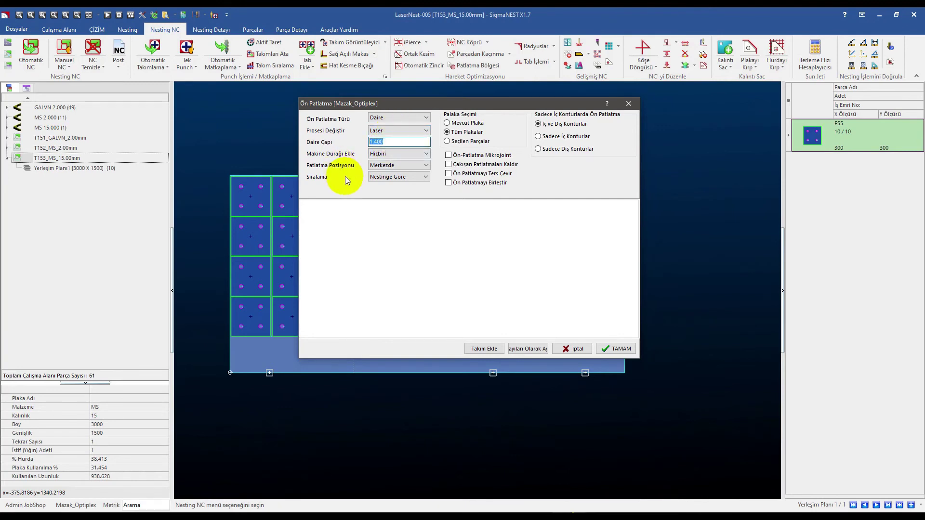
type("1")
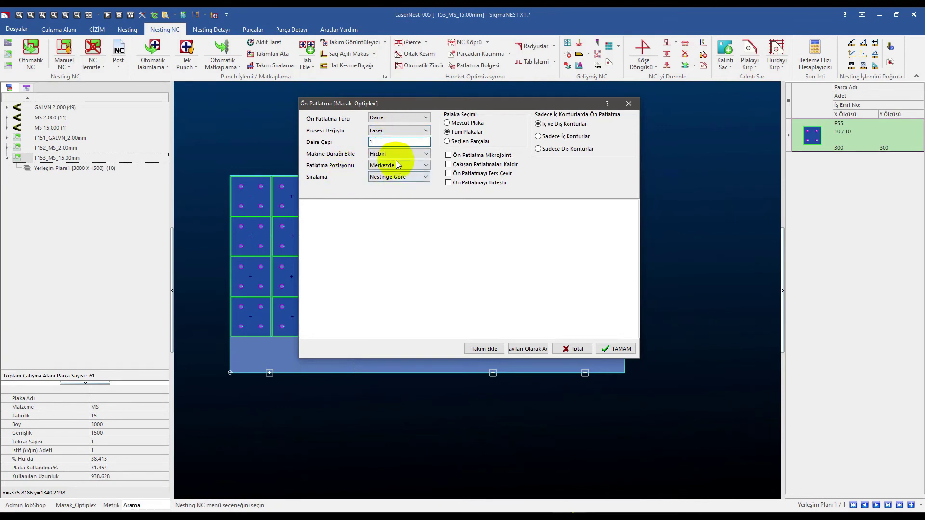
left_click(529, 348)
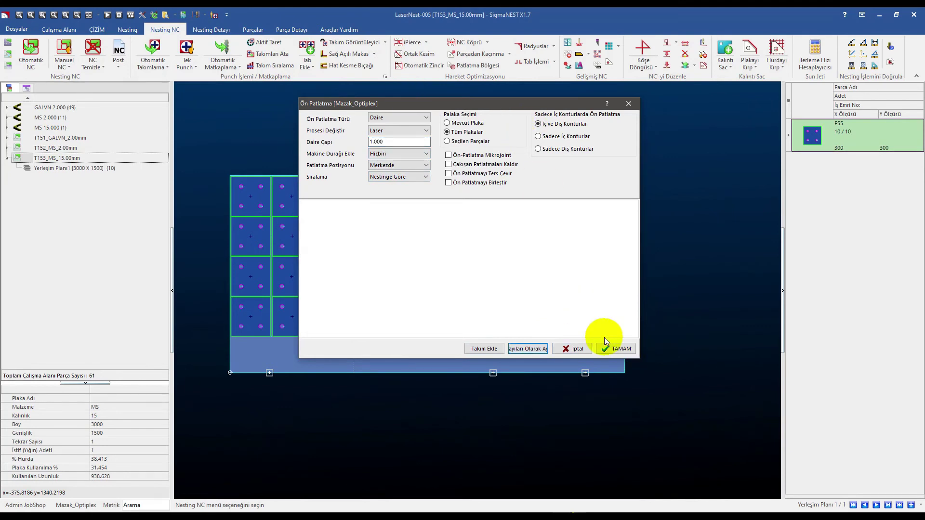
left_click(615, 349)
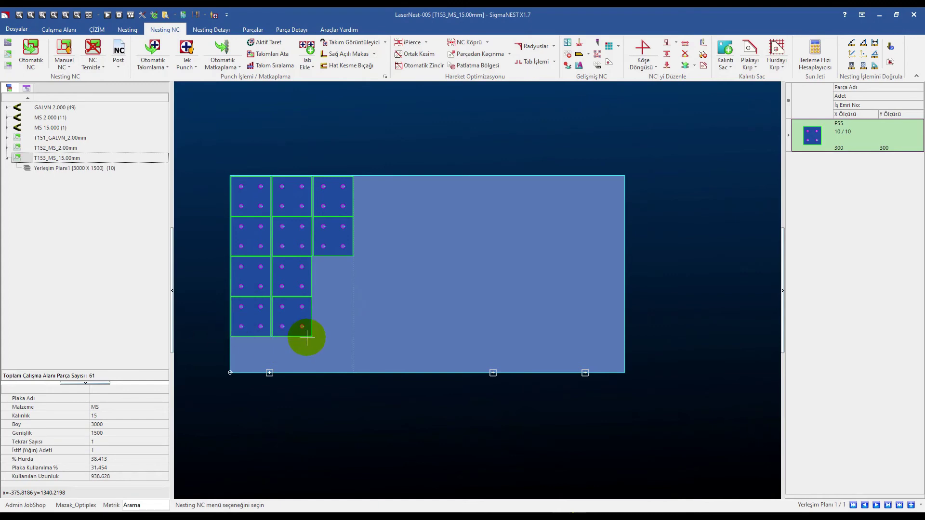
Zoom in on a hole to inspect its cut path and pre-pierce, then launch NC Simulation
scroll(238, 331, "up", 3)
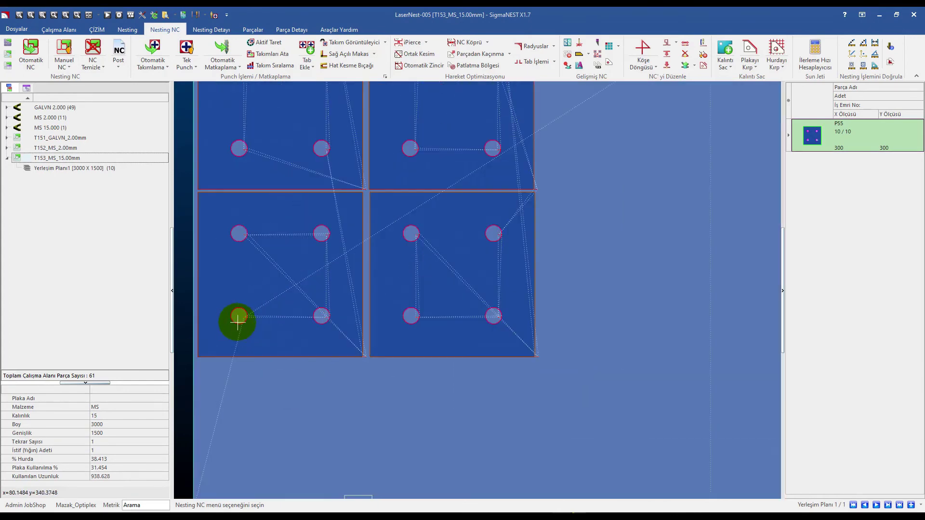
scroll(241, 321, "up", 3)
scroll(248, 316, "up", 3)
scroll(260, 289, "up", 2)
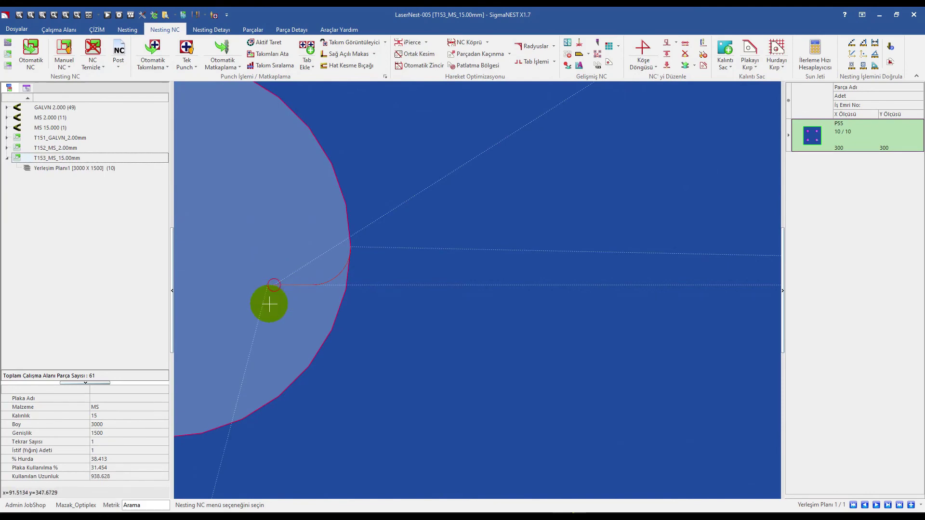
scroll(273, 293, "down", 2)
scroll(262, 322, "down", 3)
scroll(270, 320, "down", 2)
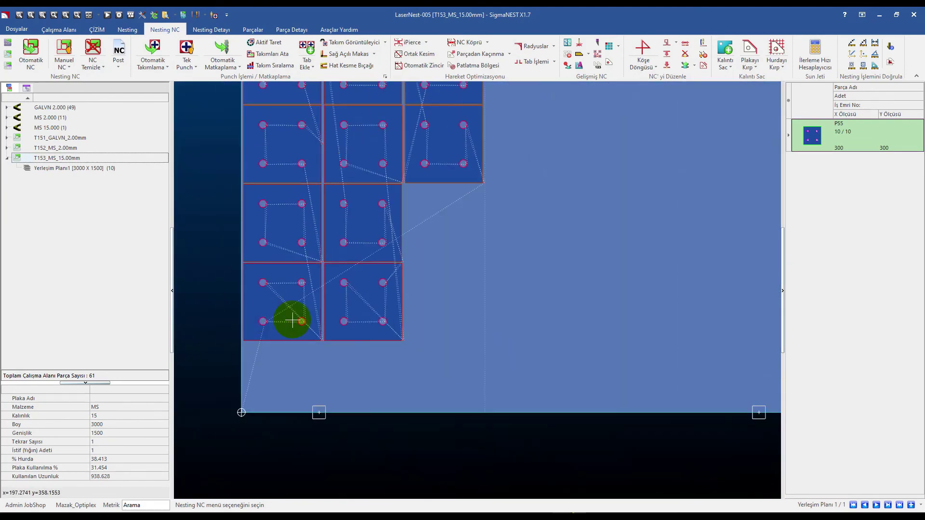
left_click(106, 15)
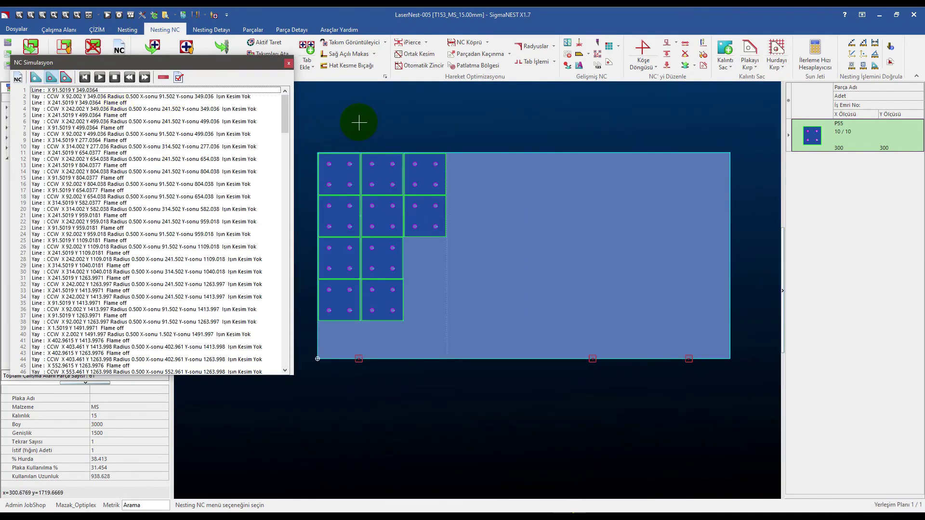
Zoom in and out on the holes as the simulation plays, then nudge its window down-right
scroll(321, 294, "up", 2)
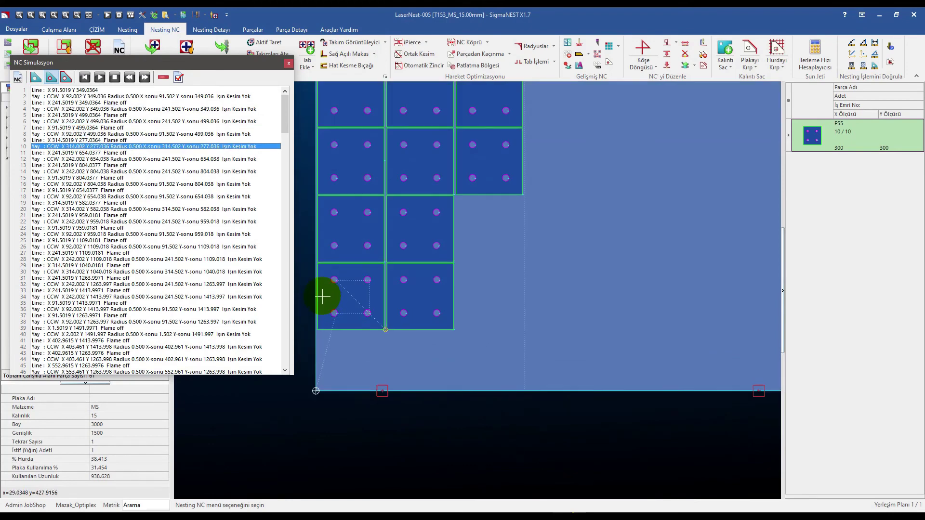
scroll(336, 283, "up", 2)
scroll(332, 241, "up", 2)
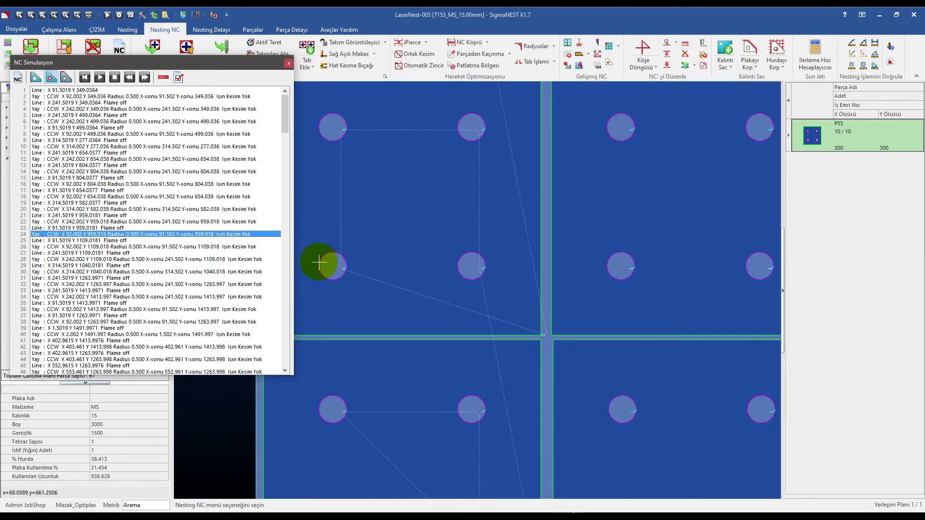
scroll(337, 268, "up", 1)
scroll(376, 271, "down", 2)
scroll(359, 271, "down", 2)
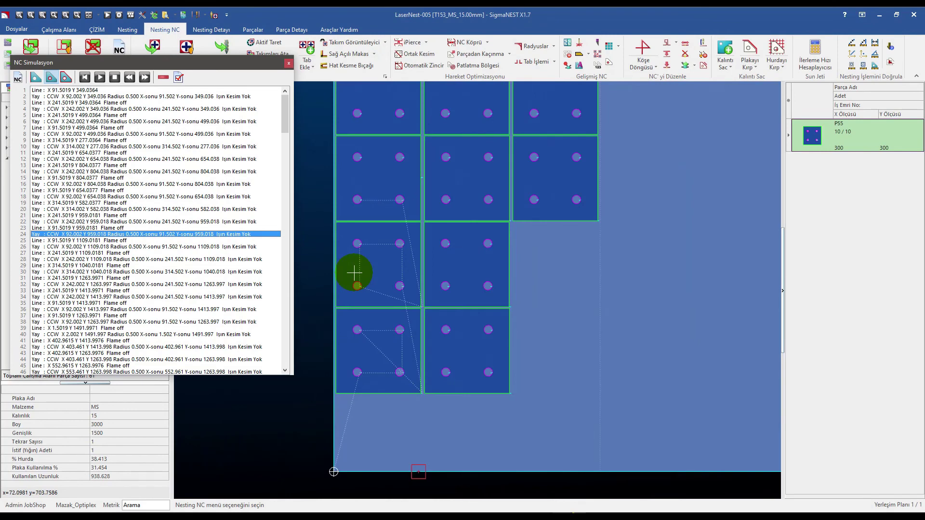
scroll(354, 272, "down", 2)
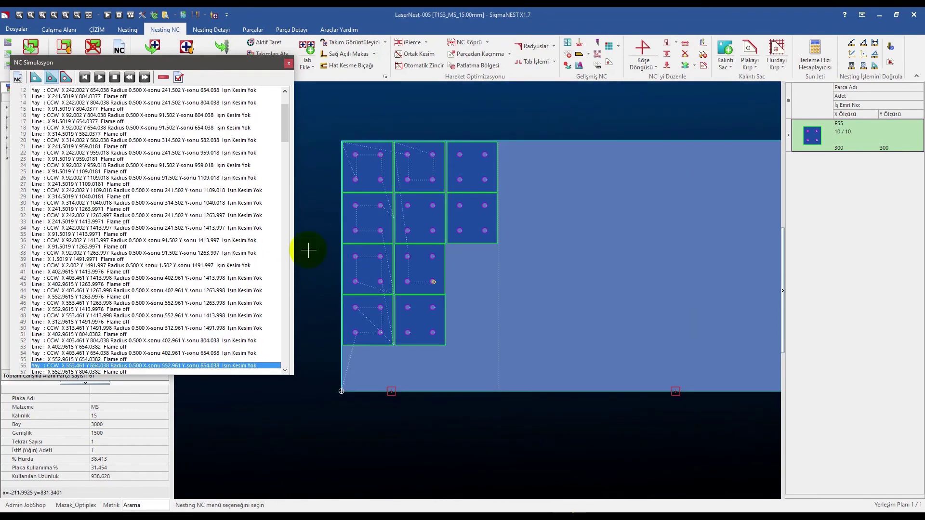
scroll(409, 341, "up", 2)
scroll(378, 337, "up", 2)
scroll(341, 395, "up", 2)
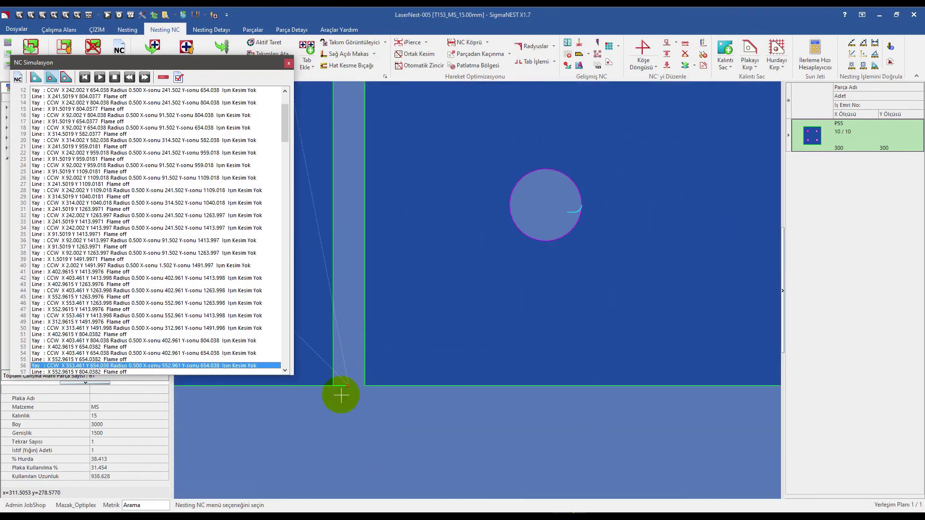
scroll(350, 392, "up", 2)
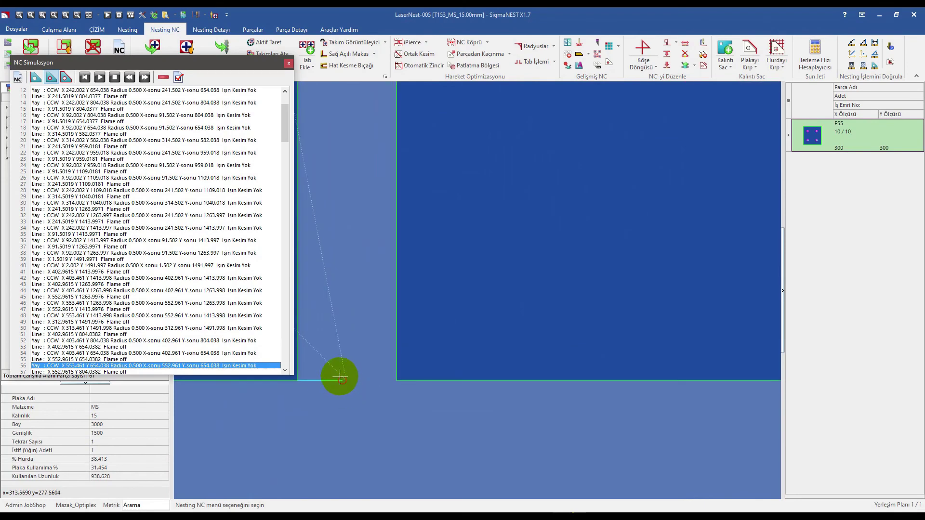
scroll(416, 352, "down", 2)
scroll(414, 347, "down", 2)
scroll(414, 326, "down", 2)
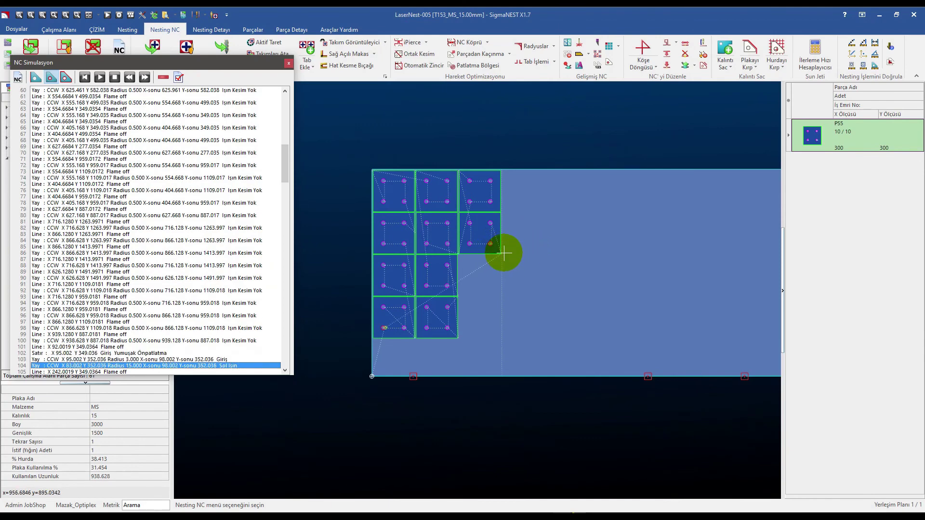
mouse_move(203, 69)
left_mouse_down()
mouse_move(243, 123)
mouse_move(230, 98)
left_mouse_up()
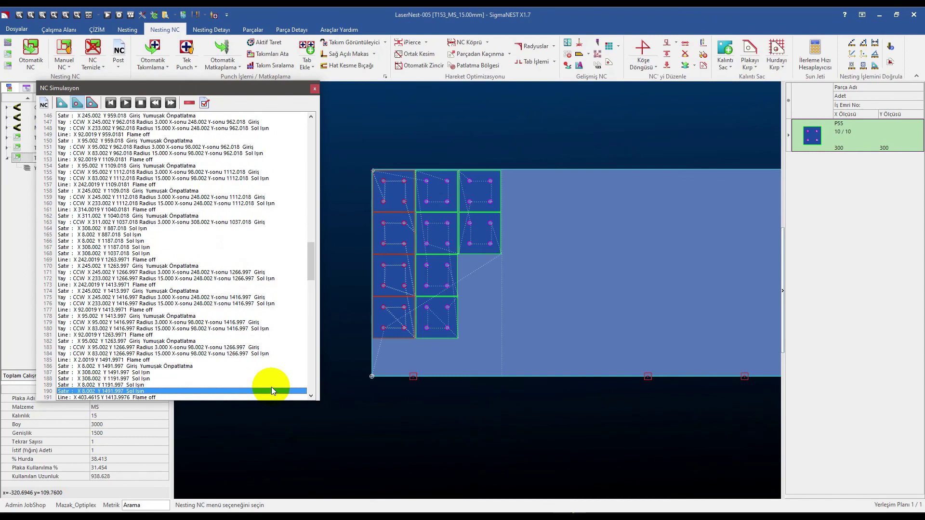
Zoom in and pan the simulation view toward the parts being cut
scroll(473, 353, "up", 2)
scroll(474, 347, "up", 3)
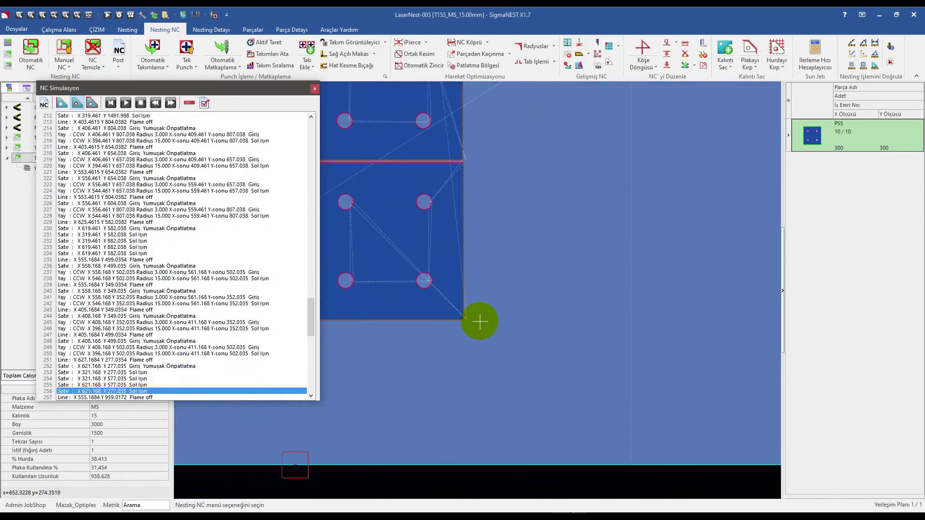
middle_click_drag(471, 345, 510, 398)
scroll(392, 331, "up", 2)
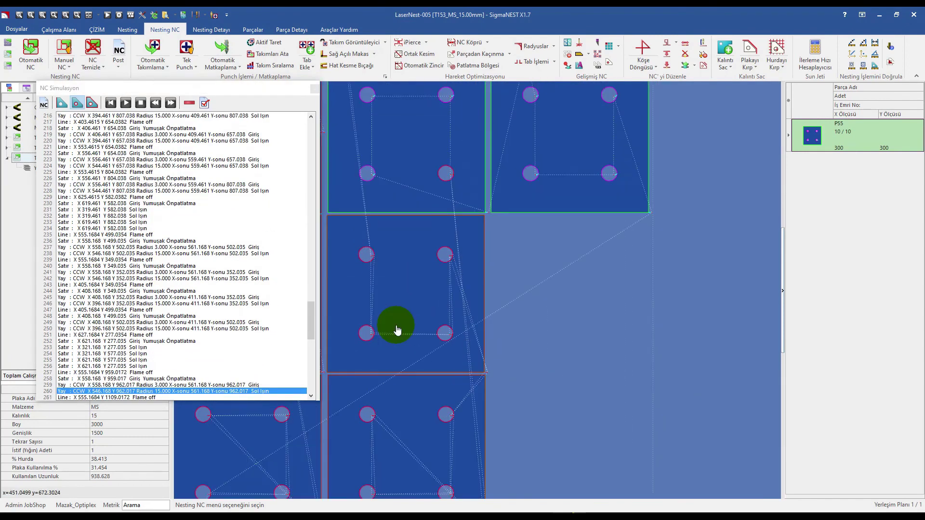
scroll(435, 246, "up", 1)
scroll(468, 283, "up", 2)
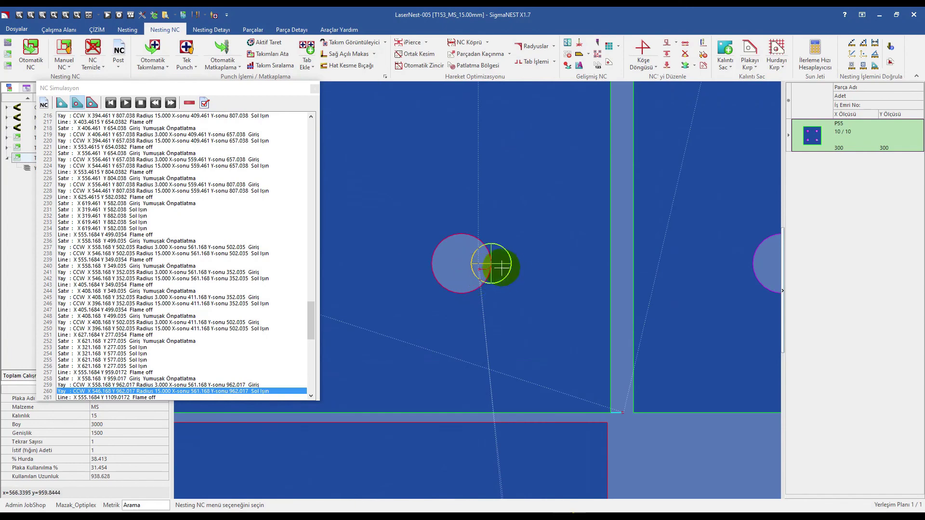
Switch the simulation to its first display mode and inspect the pre-pierced holes
left_click(62, 102)
middle_click_drag(412, 255, 511, 295)
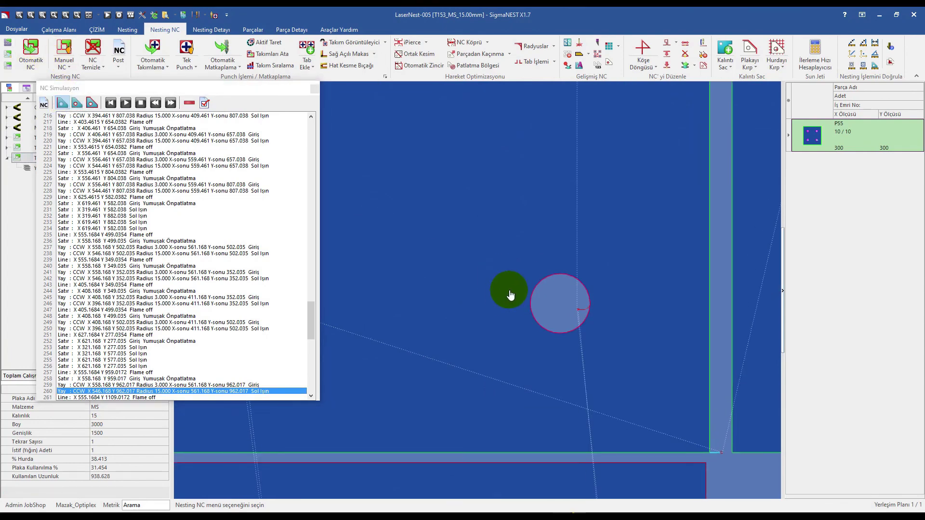
scroll(429, 248, "down", 3)
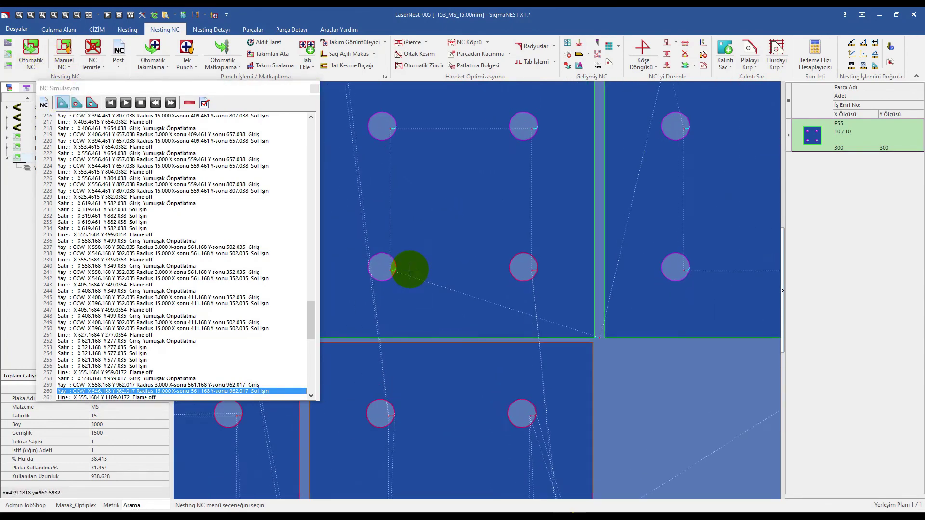
scroll(410, 270, "up", 3)
scroll(417, 288, "down", 3)
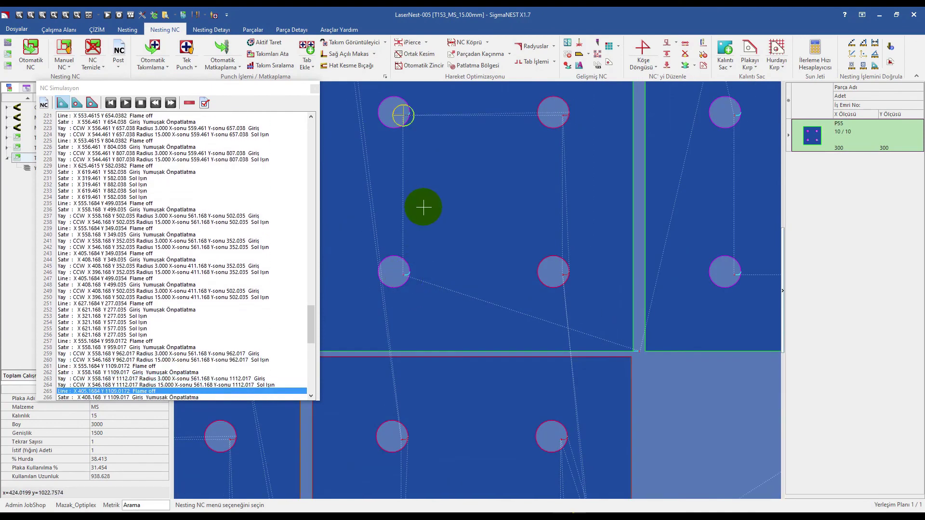
scroll(393, 289, "up", 2)
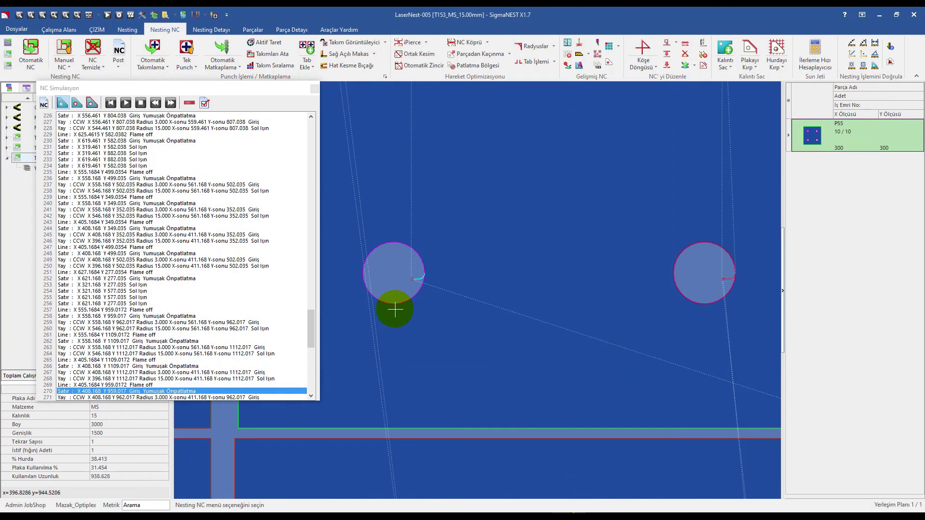
scroll(395, 310, "up", 2)
scroll(399, 299, "up", 1)
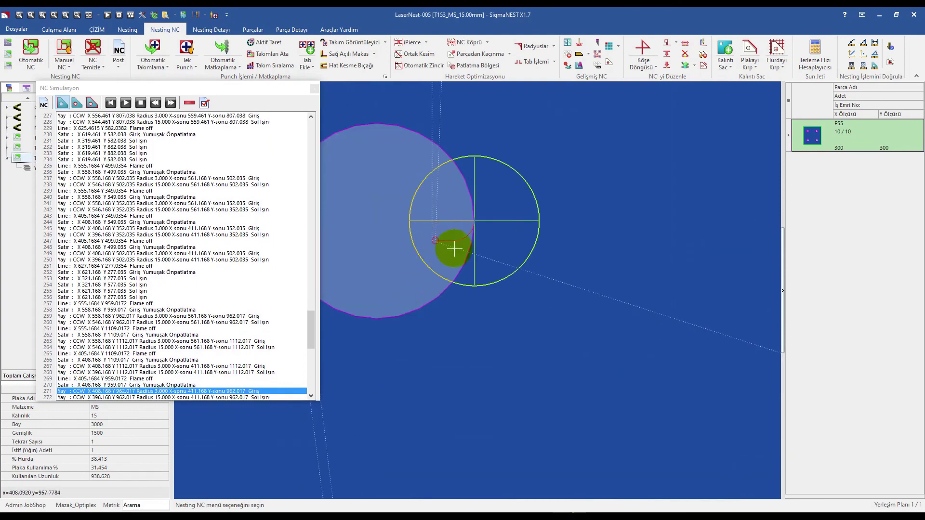
scroll(415, 252, "down", 3)
scroll(370, 314, "down", 2)
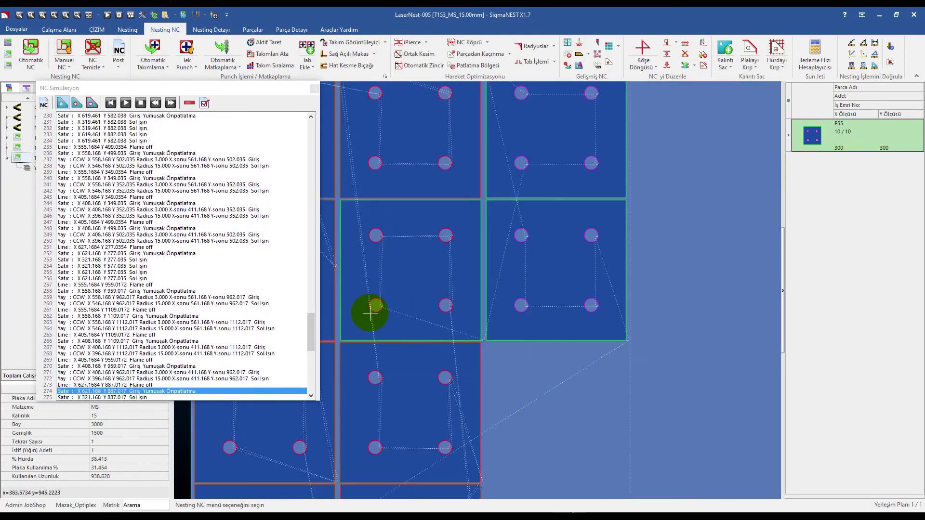
Close the NC Simulasyon window and view the whole 15 mm nest sheet with cut paths
left_click(314, 89)
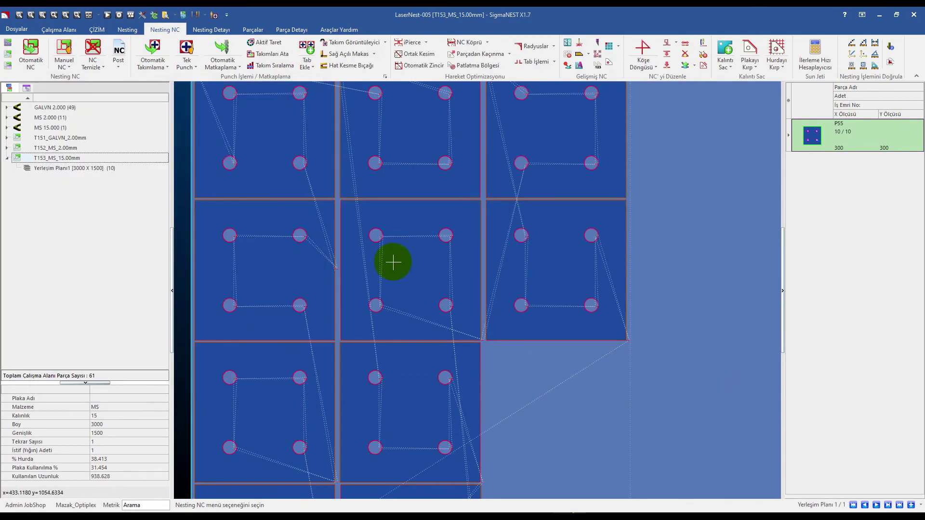
scroll(393, 263, "down", 5)
scroll(375, 260, "down", 1)
scroll(407, 294, "up", 1)
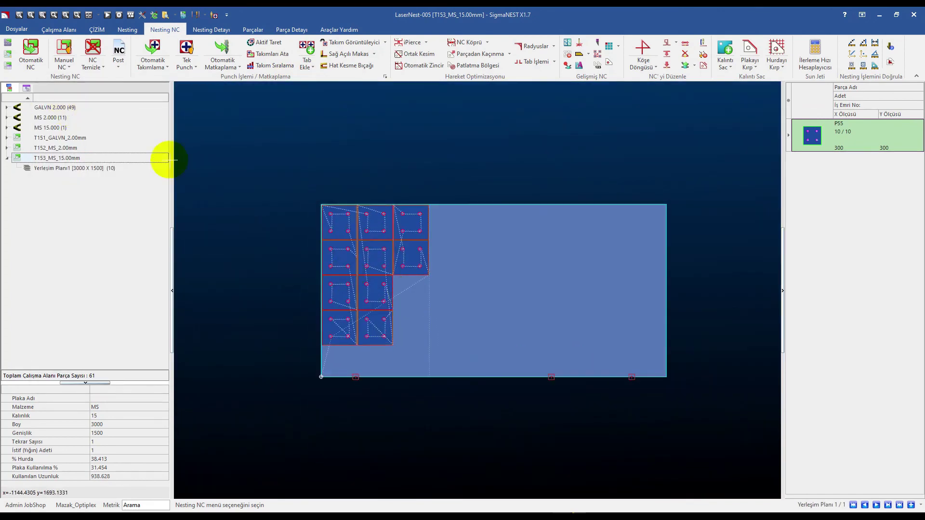